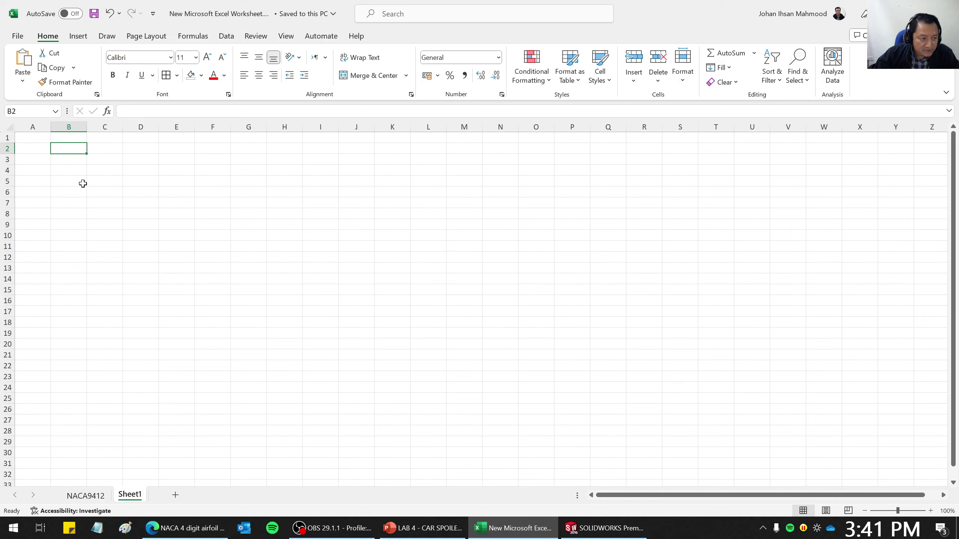
# - Paste the two rows of seven force values into the sheet starting at cell B2
pyautogui.write('130.4537\t214.5845\t323.8402\t335.006\t321.0912\t350.9429\t381.0071 -731.678\t-748.352\t-269.936\t143.0618\t826.5086\t1424.458\t1972.833')
pyautogui.click(172, 235)
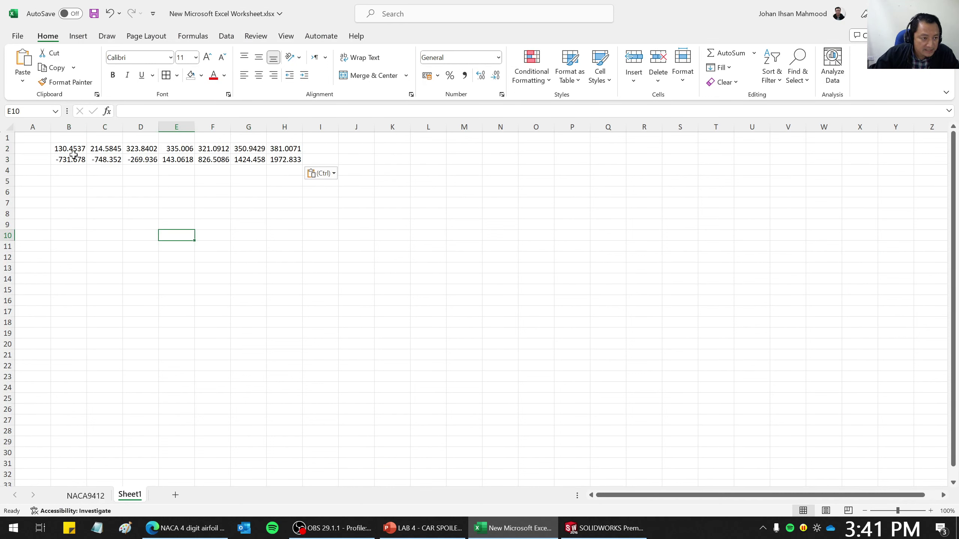
# - Label the data rows DRAG FORCE in A2 and DOWNFORCE in A3, and fit column A to the labels
pyautogui.click(25, 150)
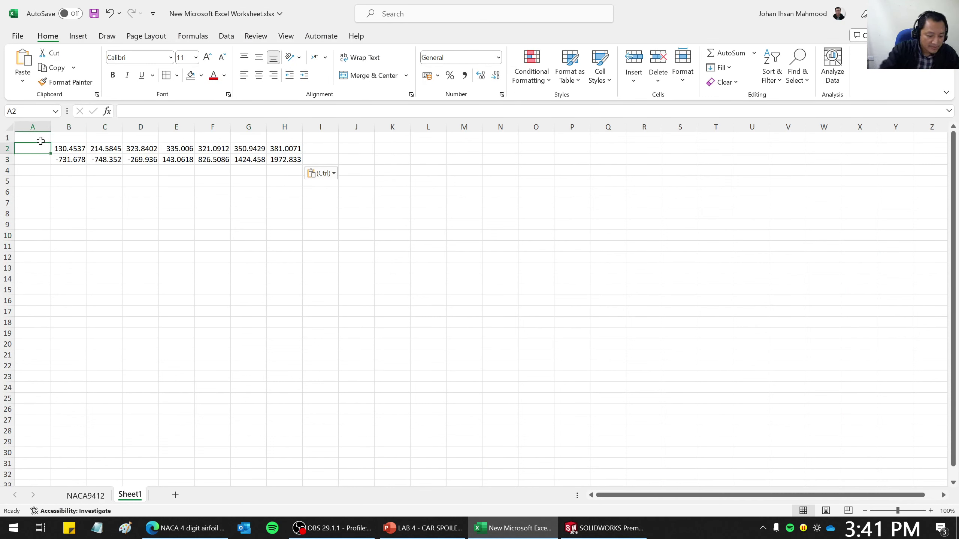
pyautogui.write('DRAG F')
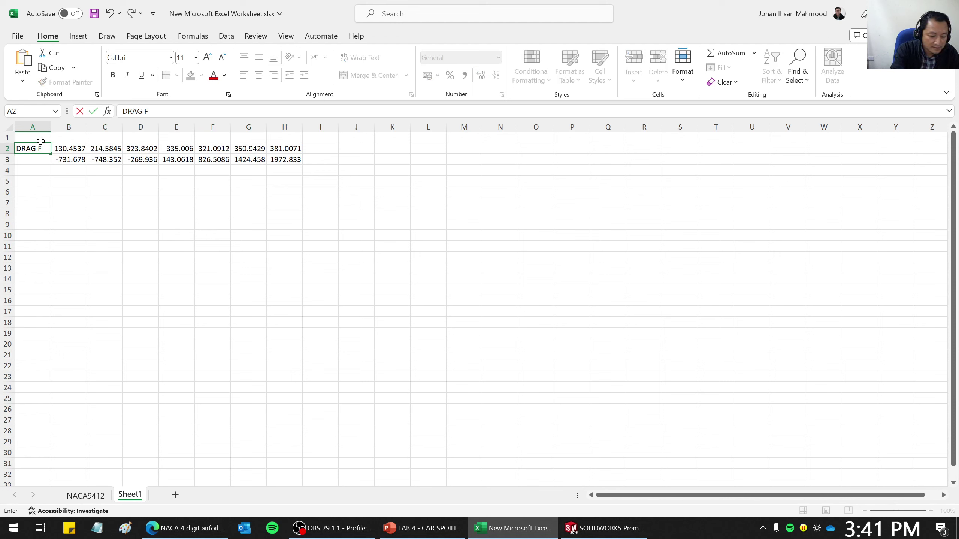
pyautogui.write('ORCE')
pyautogui.press('Return')
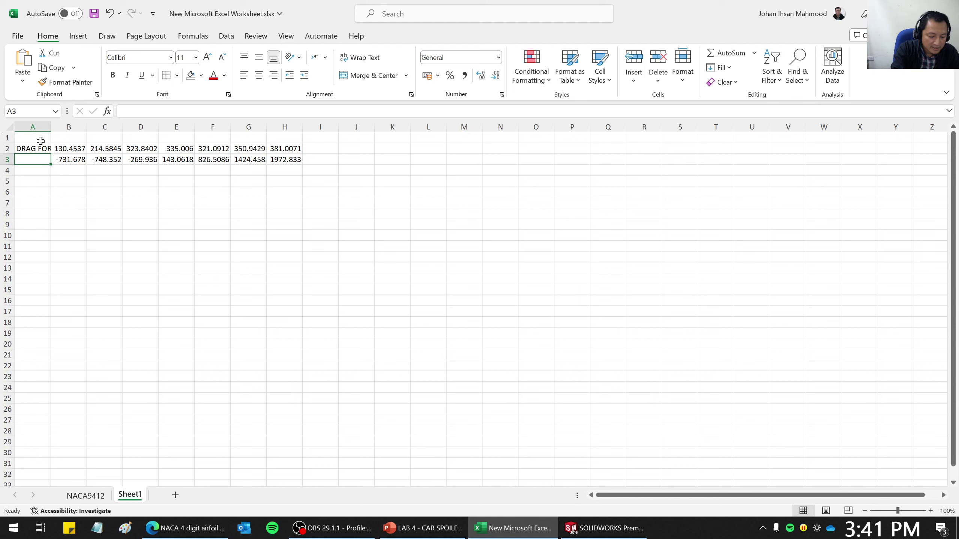
pyautogui.write('DOW')
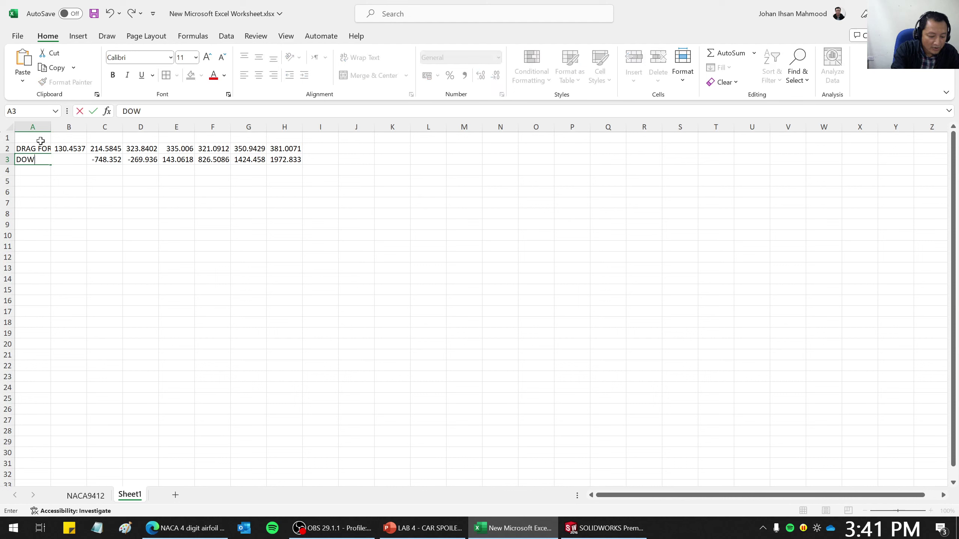
pyautogui.write('NFORCE')
pyautogui.press('Return')
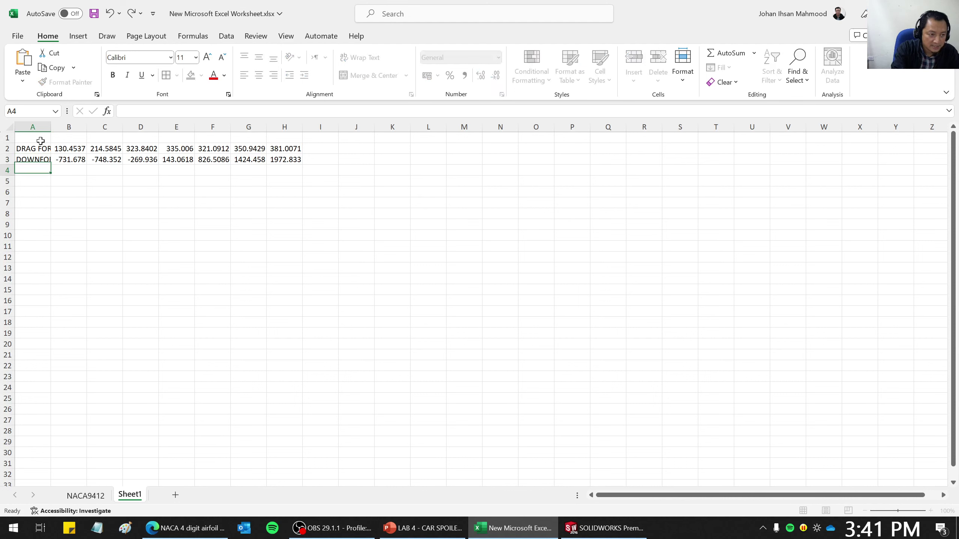
pyautogui.doubleClick(49, 122)
pyautogui.click(93, 202)
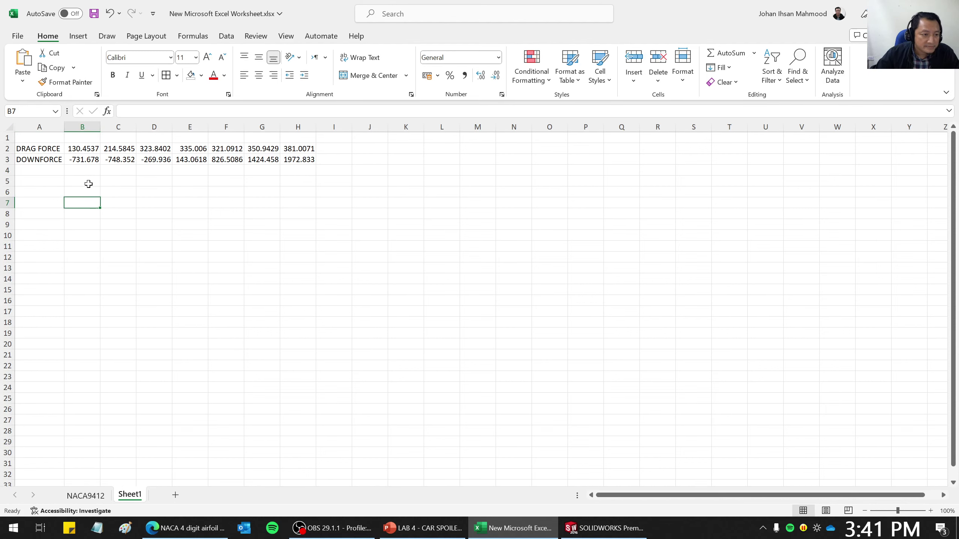
pyautogui.moveTo(42, 149); pyautogui.dragTo(312, 158)
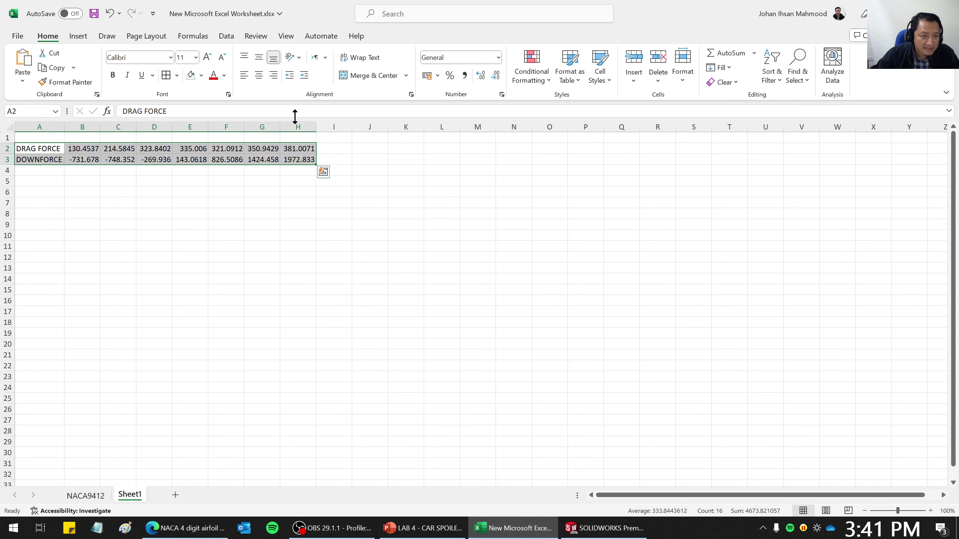
pyautogui.click(79, 36)
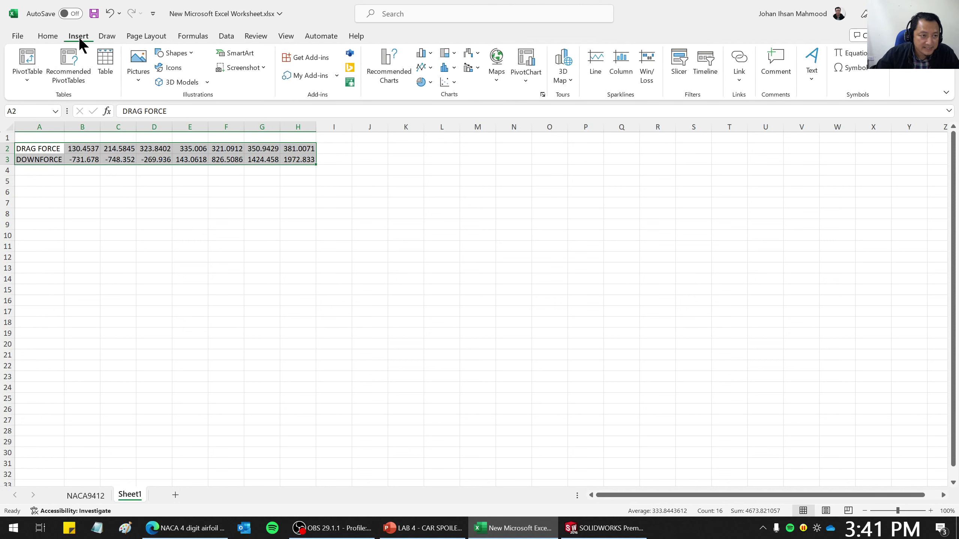
pyautogui.click(447, 83)
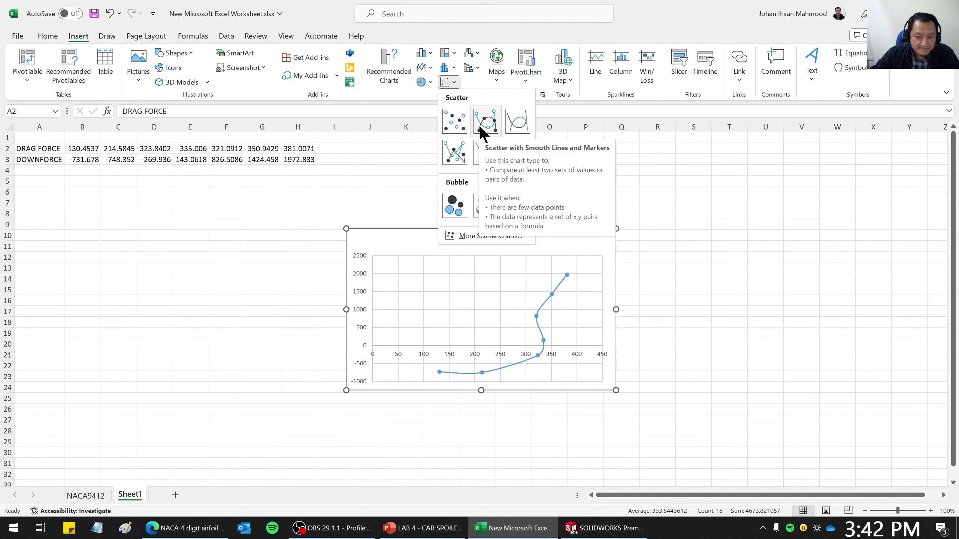
pyautogui.click(758, 248)
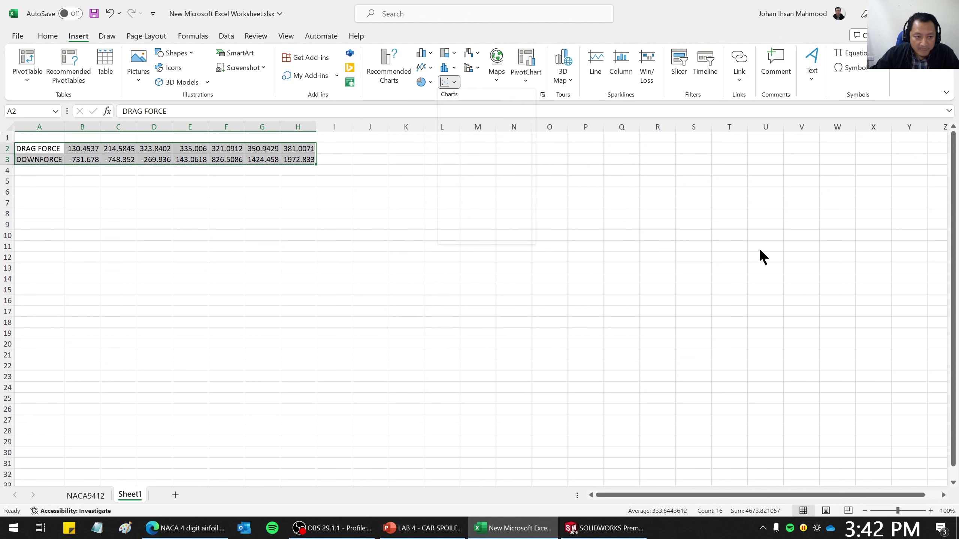
pyautogui.click(190, 279)
# - Move the DRAG FORCE row with its values from row 2 to row 4, below DOWNFORCE
pyautogui.moveTo(31, 149); pyautogui.dragTo(299, 152)
pyautogui.hotkey('ctrl', 'c')
pyautogui.click(45, 170)
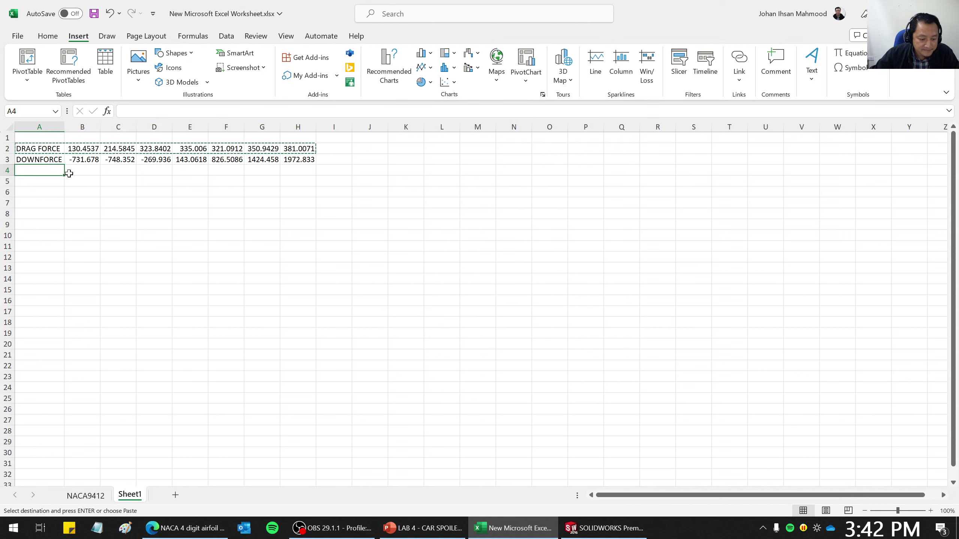
pyautogui.hotkey('ctrl', 'v')
pyautogui.click(154, 235)
# - Insert a scatter chart with smooth lines and markers from A3:H4 and move it just below the data rows
pyautogui.moveTo(51, 162); pyautogui.dragTo(302, 170)
pyautogui.click(446, 81)
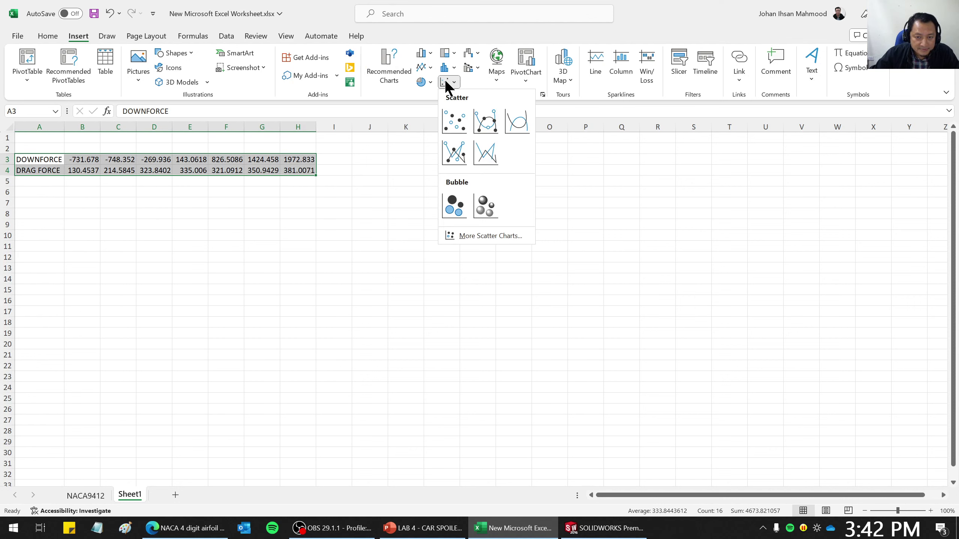
pyautogui.click(487, 129)
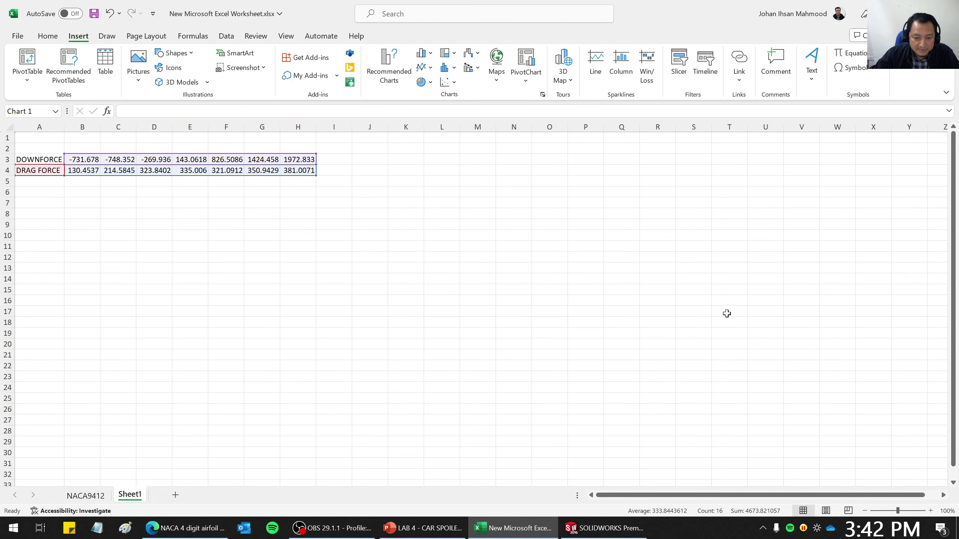
pyautogui.click(728, 312)
pyautogui.click(528, 246)
pyautogui.moveTo(537, 212)
pyautogui.mouseDown()
pyautogui.moveTo(537, 188)
pyautogui.moveTo(531, 242)
pyautogui.moveTo(533, 204)
pyautogui.mouseUp()
pyautogui.click(404, 376)
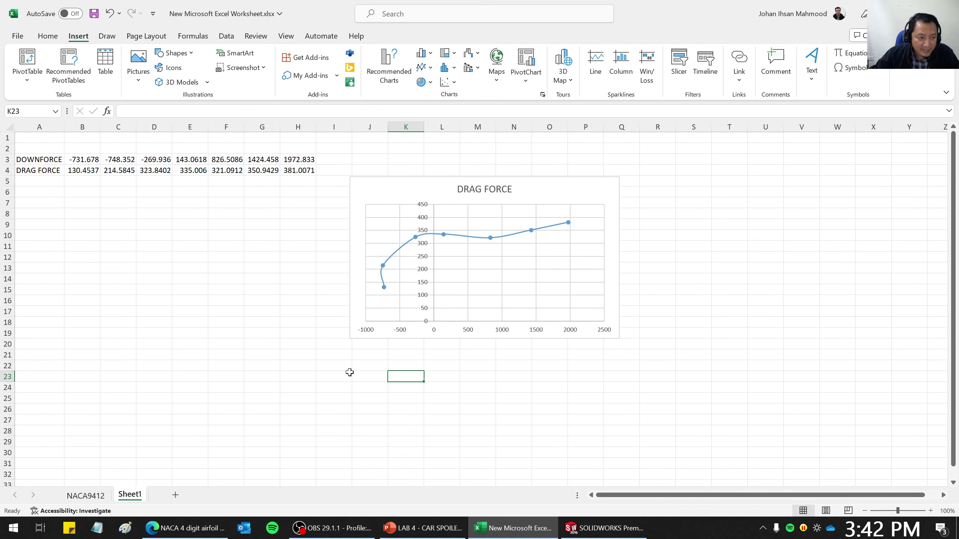
# - Compare the first downforce value in B3 with its chart point, and delete the drag force scatter chart
pyautogui.click(86, 162)
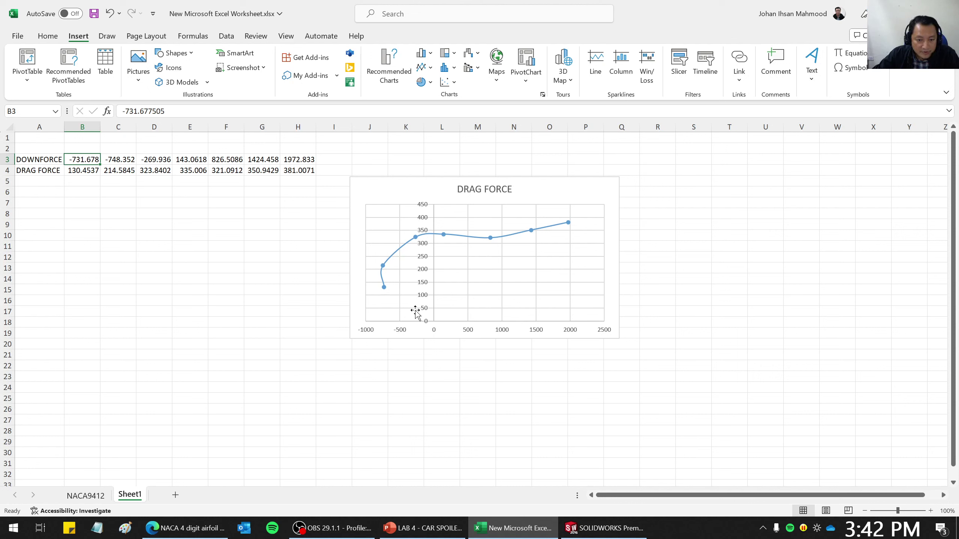
pyautogui.click(383, 287)
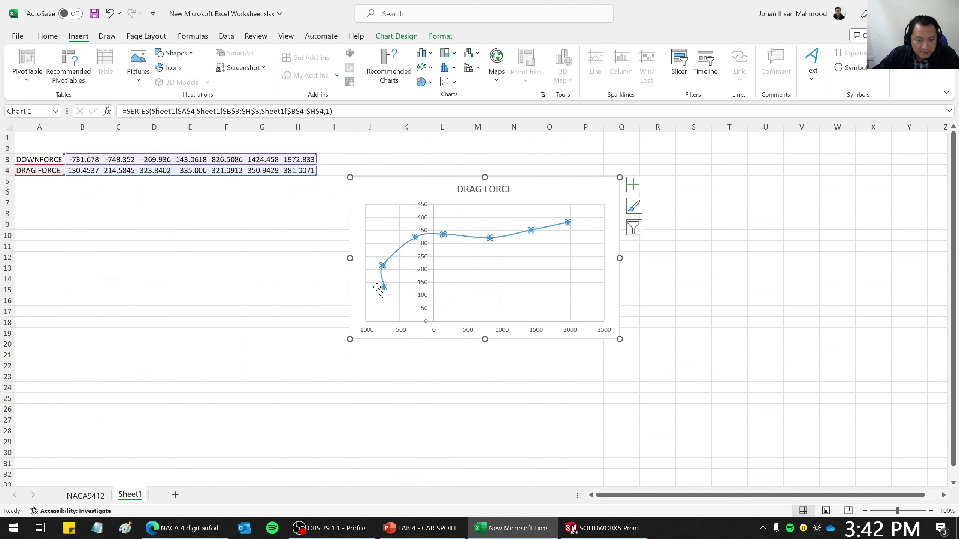
pyautogui.click(193, 234)
pyautogui.click(74, 155)
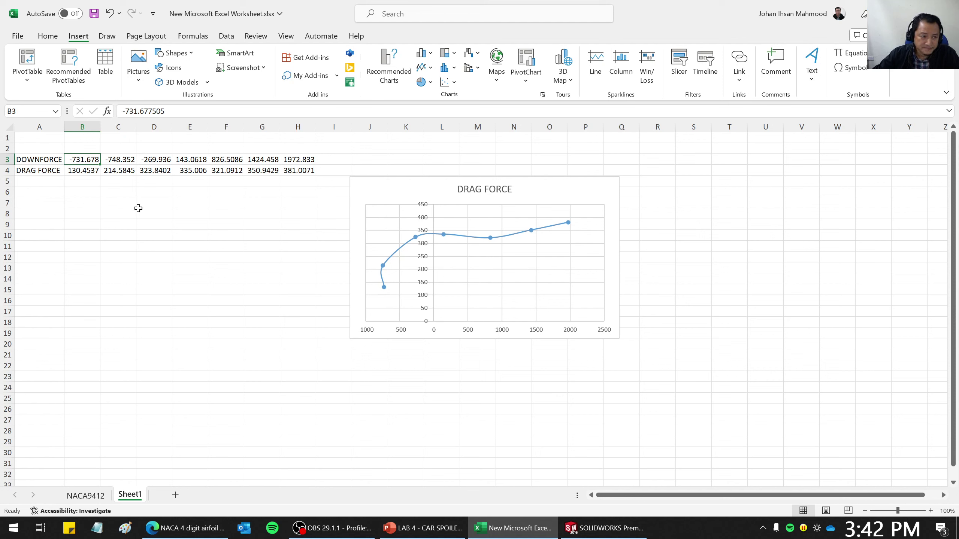
pyautogui.hotkey('ctrl', 'a')
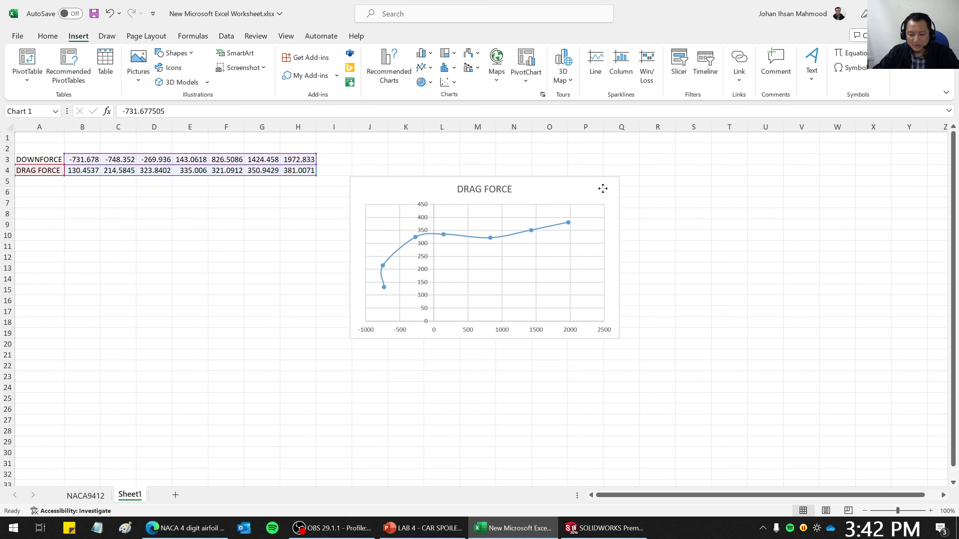
pyautogui.click(604, 188)
pyautogui.press('Delete')
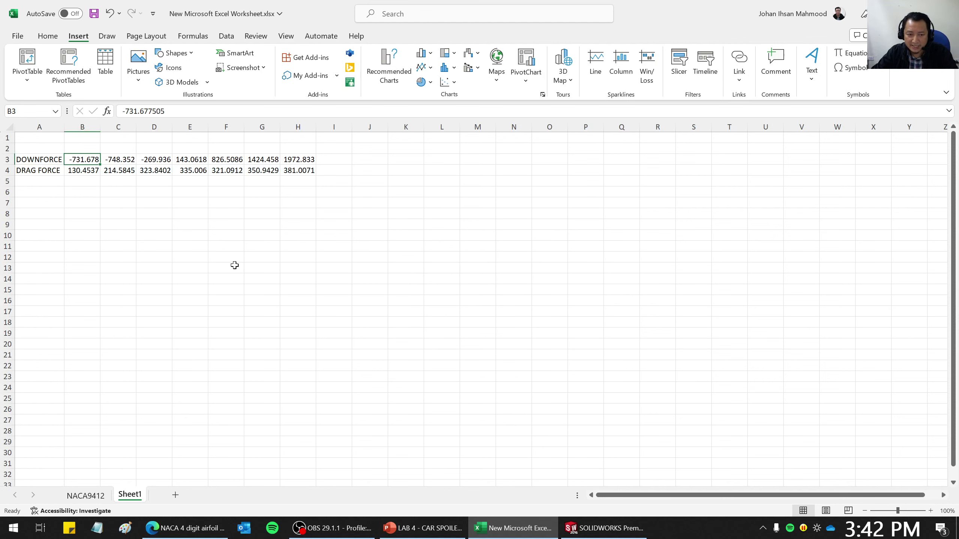
pyautogui.click(234, 265)
# - Move the DOWNFORCE label to K3 and the DRAG FORCE label to L3 as column headings
pyautogui.click(41, 163)
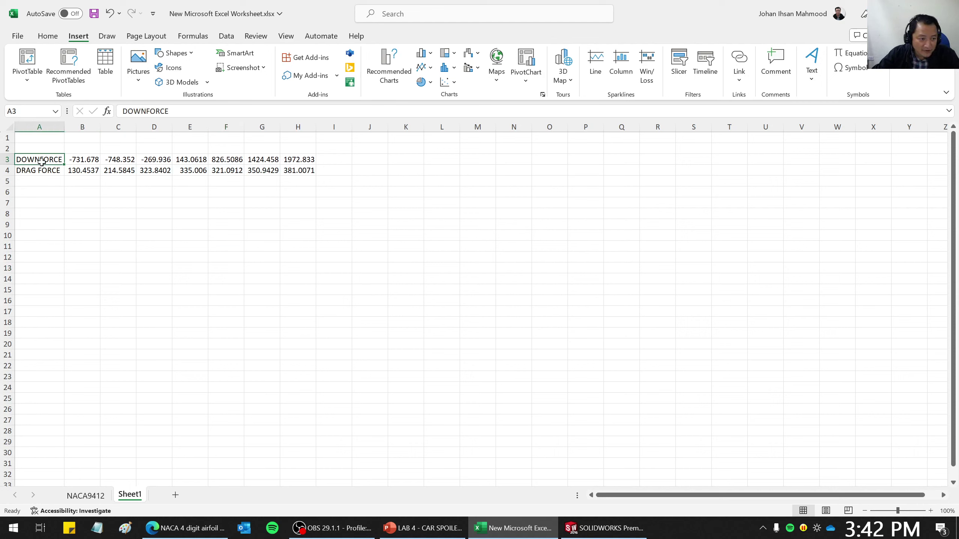
pyautogui.moveTo(43, 159); pyautogui.dragTo(413, 159)
pyautogui.click(512, 257)
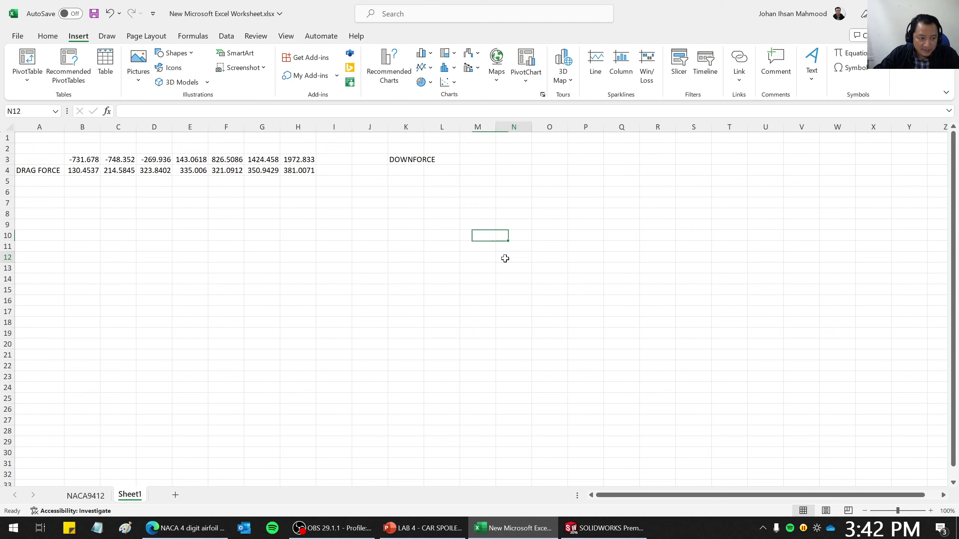
pyautogui.click(53, 170)
pyautogui.moveTo(69, 169); pyautogui.dragTo(455, 160)
pyautogui.click(534, 231)
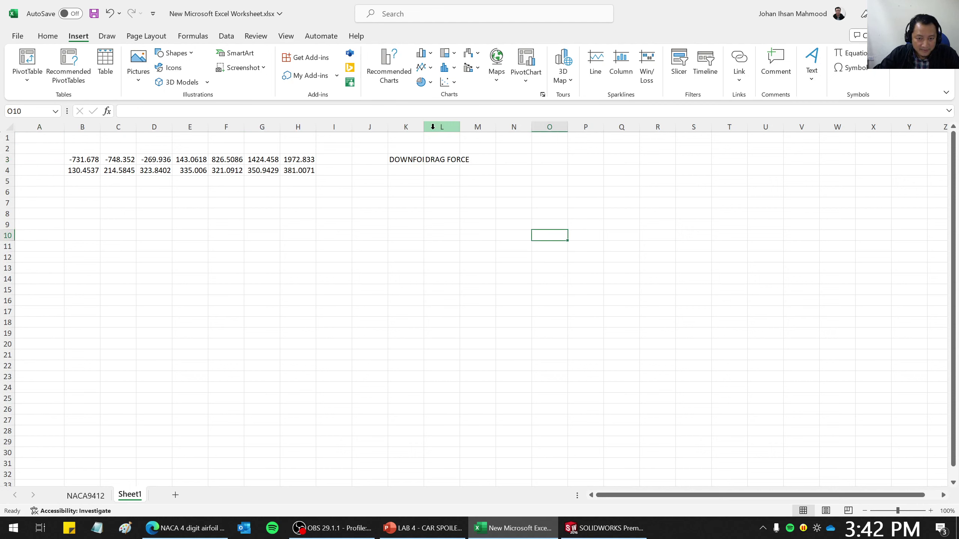
# - Widen columns K and L to fit their headings
pyautogui.doubleClick(424, 127)
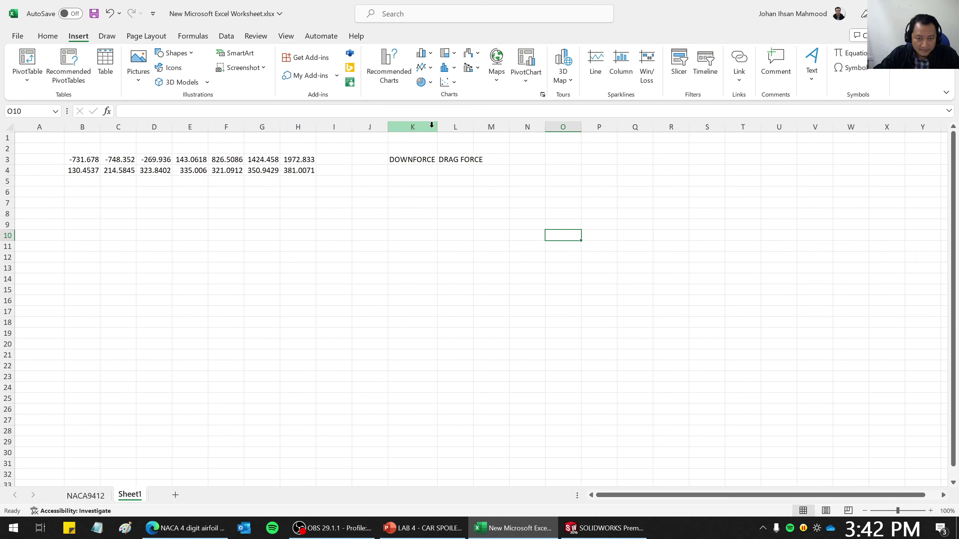
pyautogui.moveTo(474, 126); pyautogui.dragTo(484, 185)
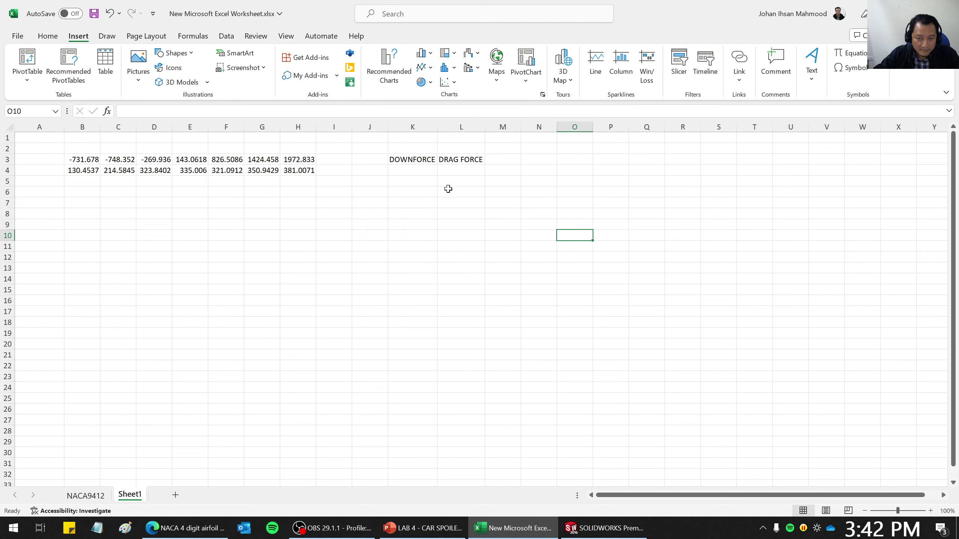
pyautogui.click(413, 214)
# - Copy the downforce values in B3:H3 and paste them transposed under the DOWNFORCE heading from K4
pyautogui.moveTo(84, 160); pyautogui.dragTo(313, 162)
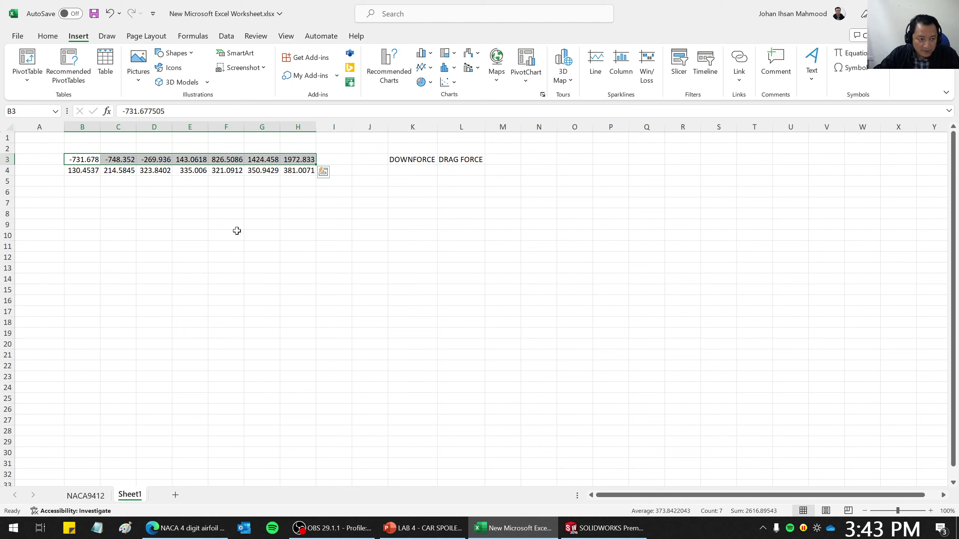
pyautogui.hotkey('ctrl', 'c')
pyautogui.rightClick(429, 171)
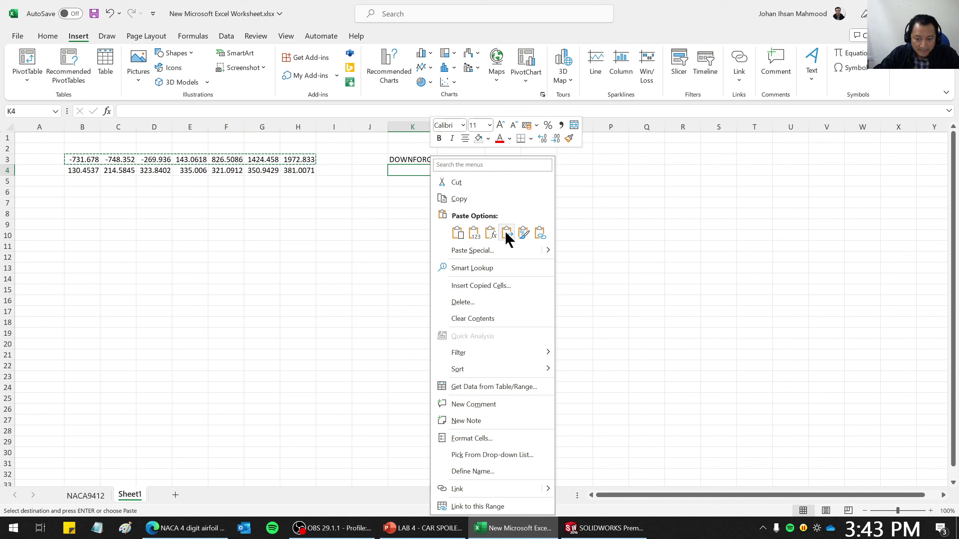
pyautogui.click(505, 231)
pyautogui.click(340, 243)
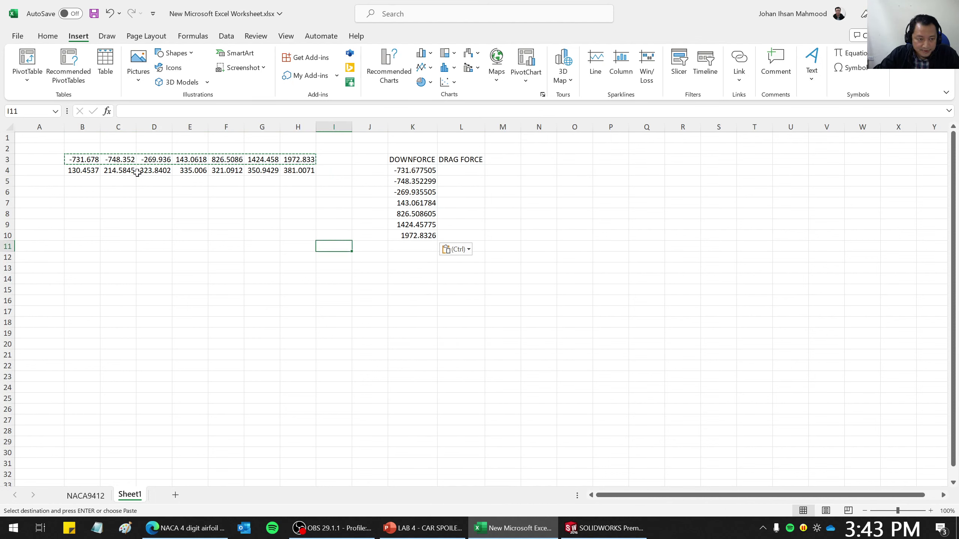
# - Copy the drag force values in B4:H4 and paste them transposed under the DRAG FORCE heading from L4
pyautogui.moveTo(80, 172); pyautogui.dragTo(308, 174)
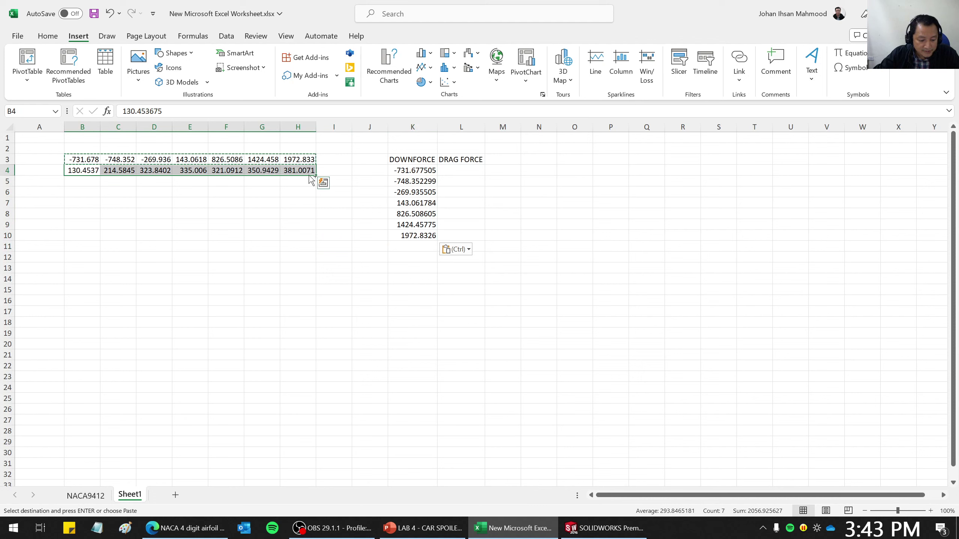
pyautogui.hotkey('ctrl', 'c')
pyautogui.click(456, 172)
pyautogui.rightClick(458, 171)
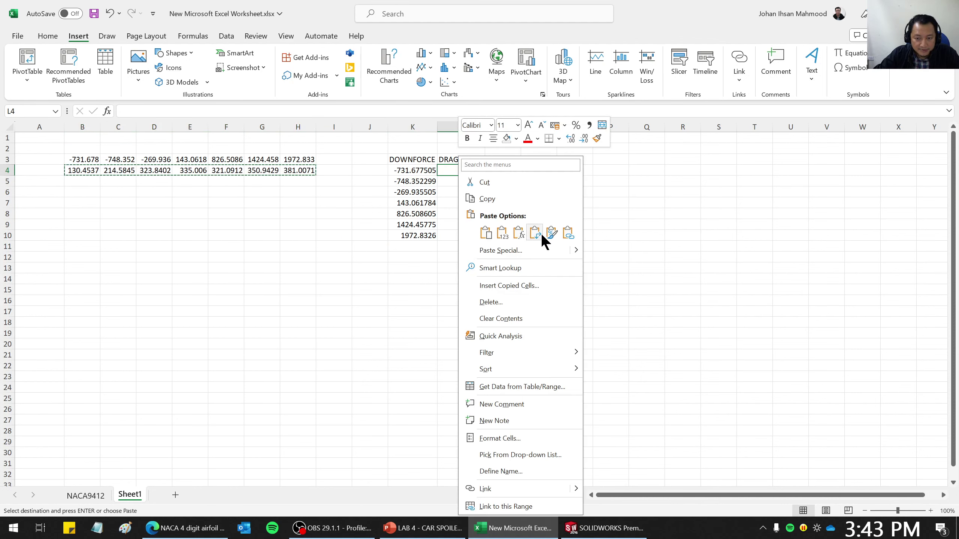
pyautogui.click(535, 233)
pyautogui.click(411, 263)
# - Apply borders to all cells of the force table in K3:L10
pyautogui.moveTo(396, 159); pyautogui.dragTo(475, 236)
pyautogui.click(44, 37)
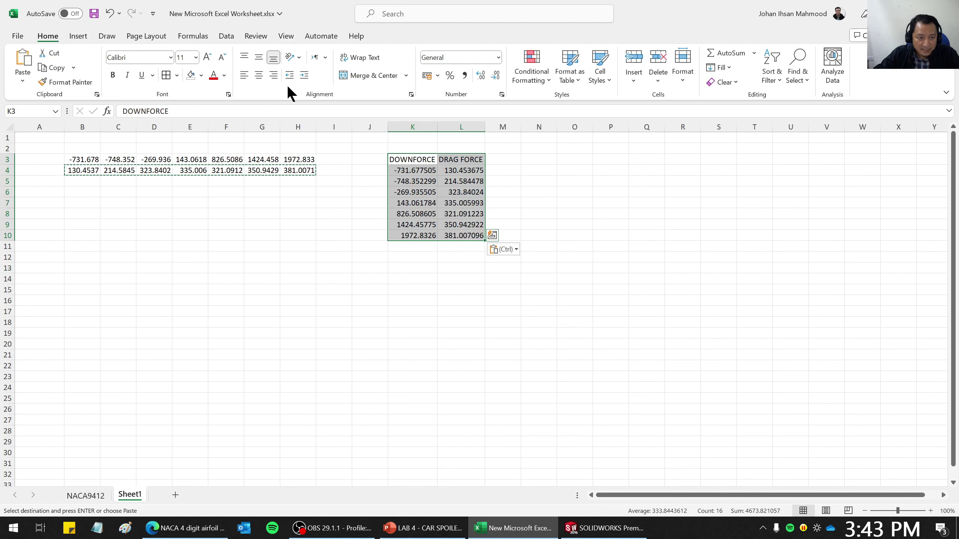
pyautogui.click(166, 75)
pyautogui.click(538, 182)
# - Fill the heading cells K3:L3 with yellow
pyautogui.click(434, 160)
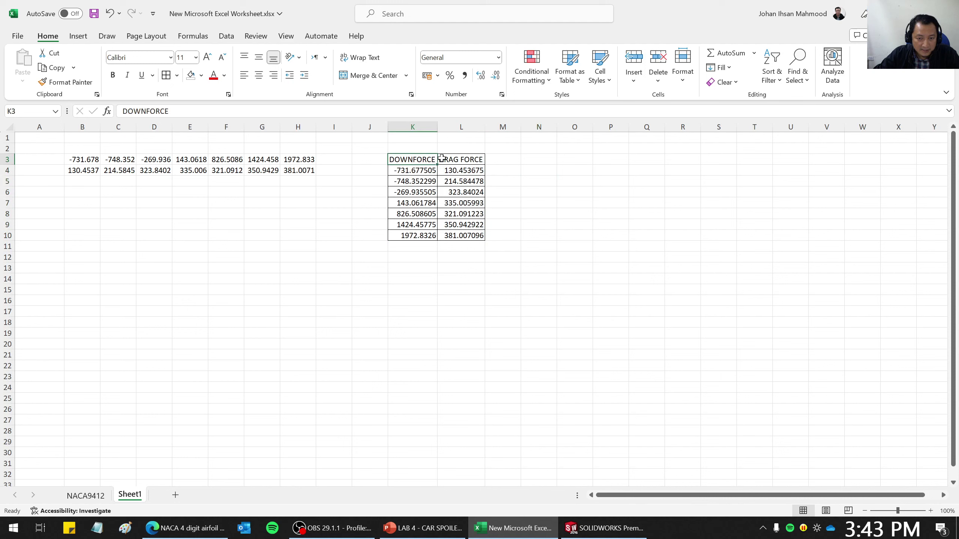
pyautogui.moveTo(441, 158); pyautogui.dragTo(459, 159)
pyautogui.click(201, 75)
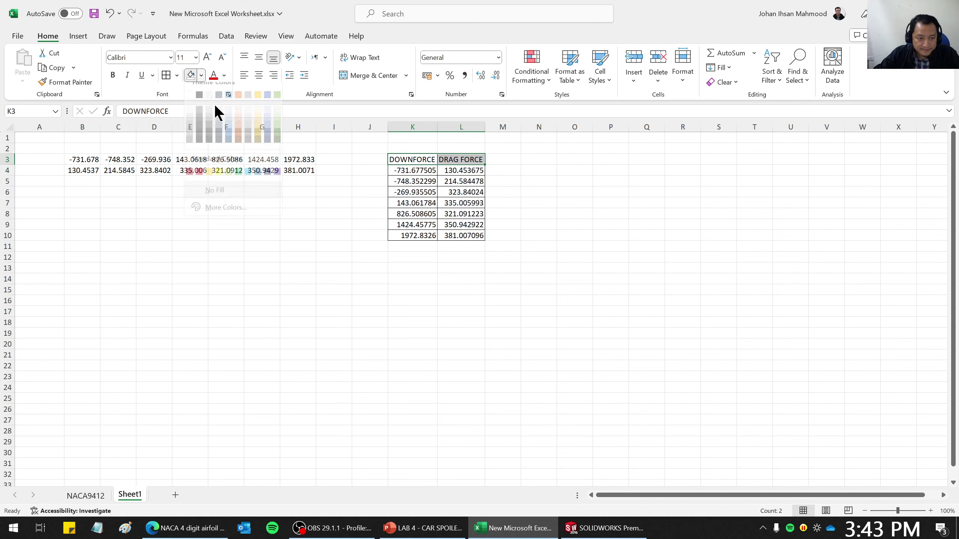
pyautogui.click(214, 180)
pyautogui.moveTo(298, 301); pyautogui.dragTo(298, 311)
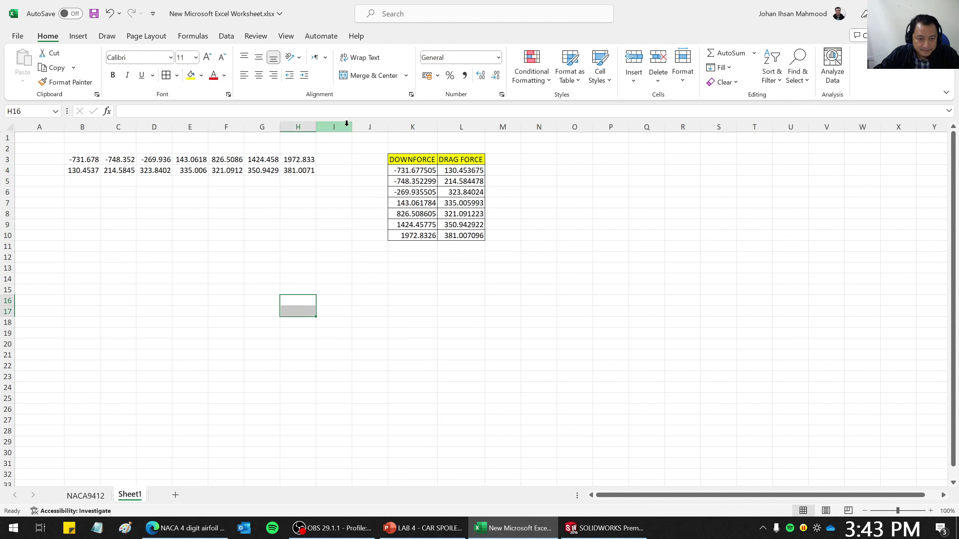
# - Delete columns B to I, which hold the original horizontal force values
pyautogui.moveTo(333, 127); pyautogui.dragTo(73, 130)
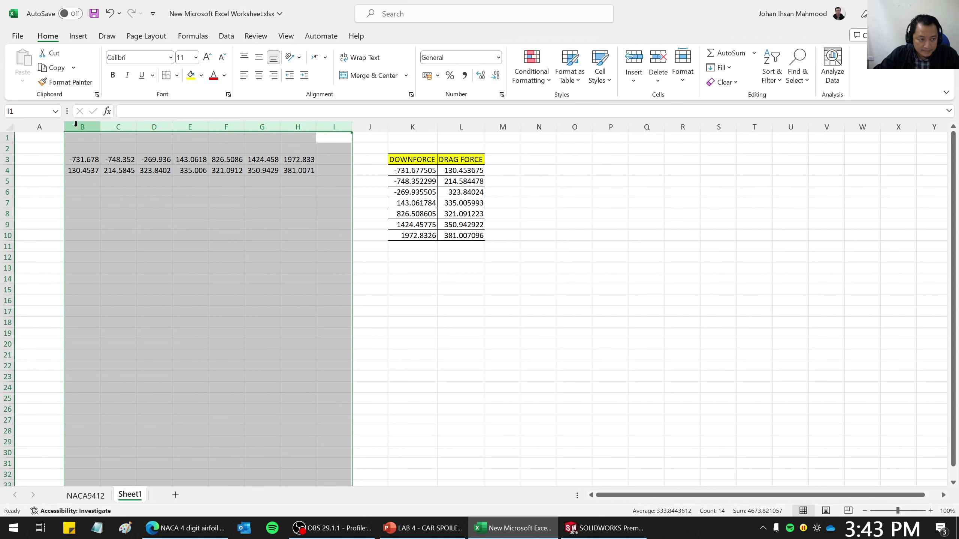
pyautogui.rightClick(77, 126)
pyautogui.click(107, 255)
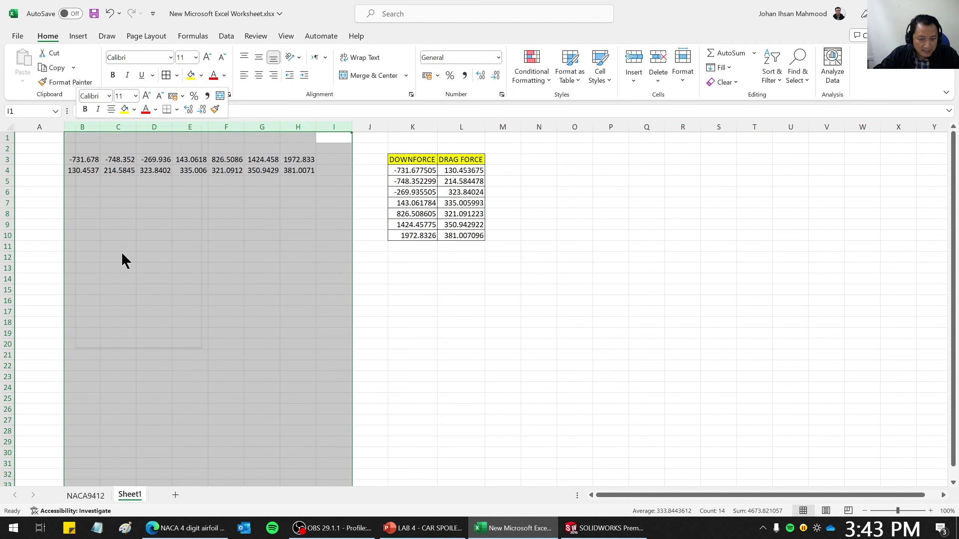
pyautogui.click(271, 287)
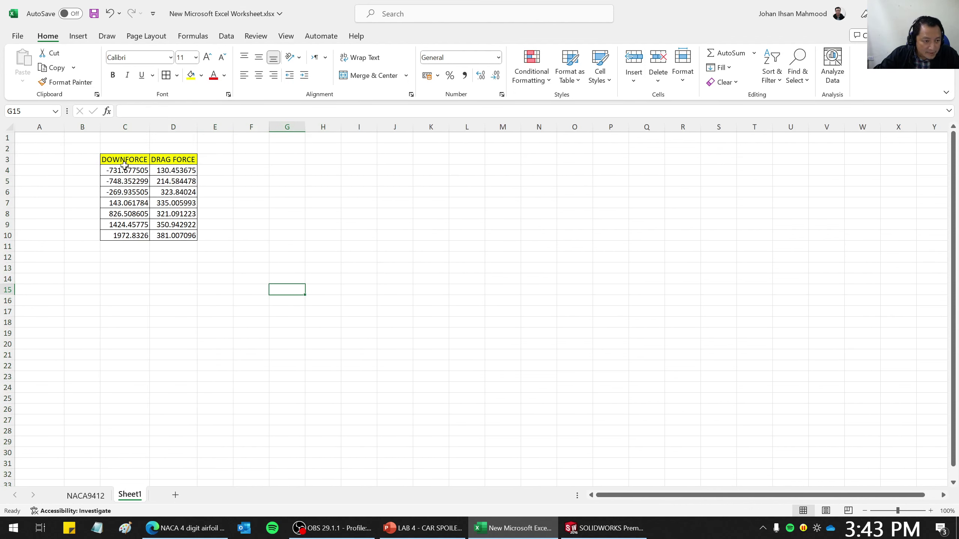
pyautogui.click(191, 160)
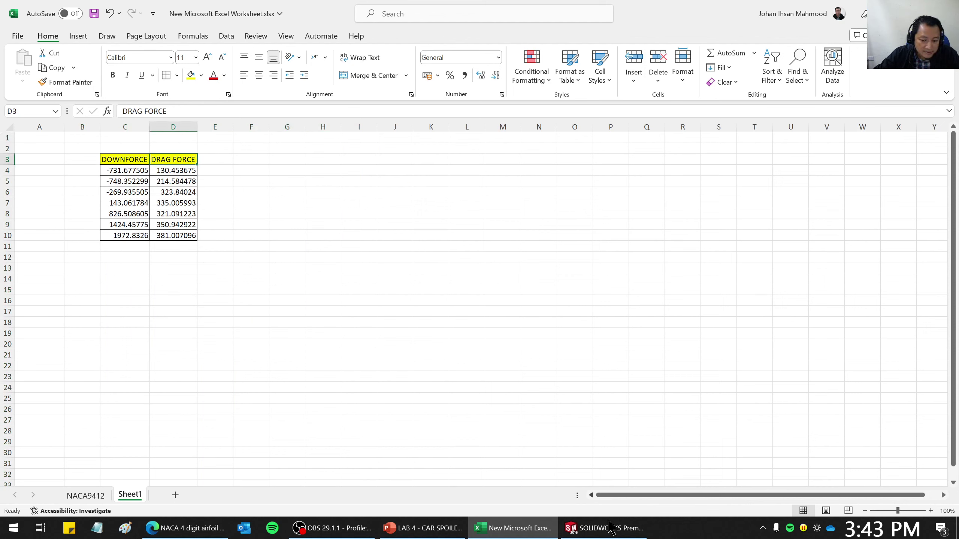
# - Switch to the PowerPoint presentation to check the angle-of-attack graph on the CFD Analysis slide, and return to Excel
pyautogui.click(414, 531)
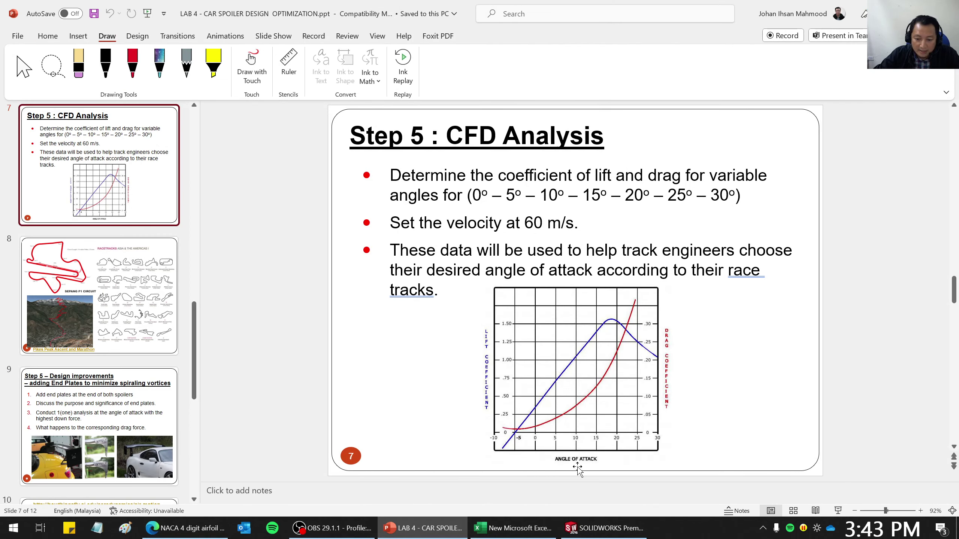
pyautogui.click(603, 532)
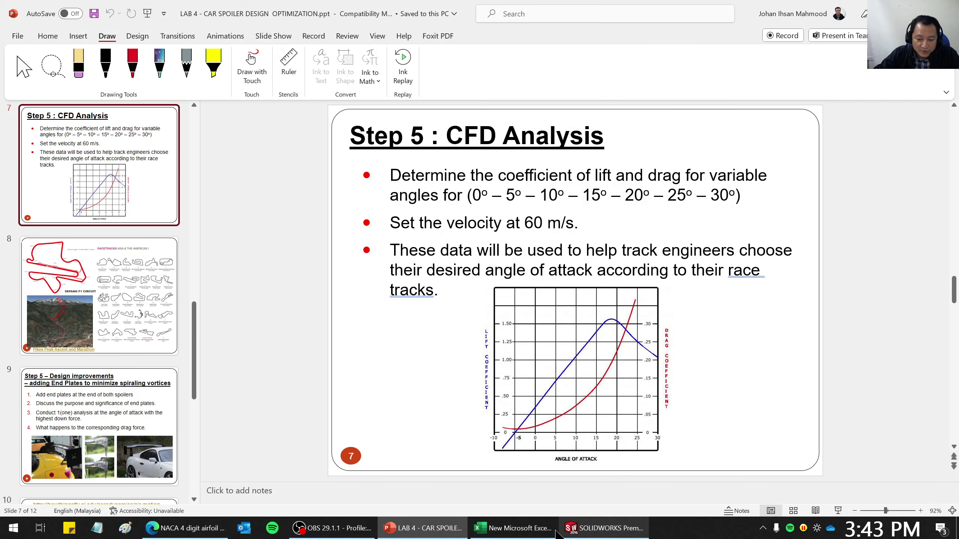
pyautogui.click(514, 528)
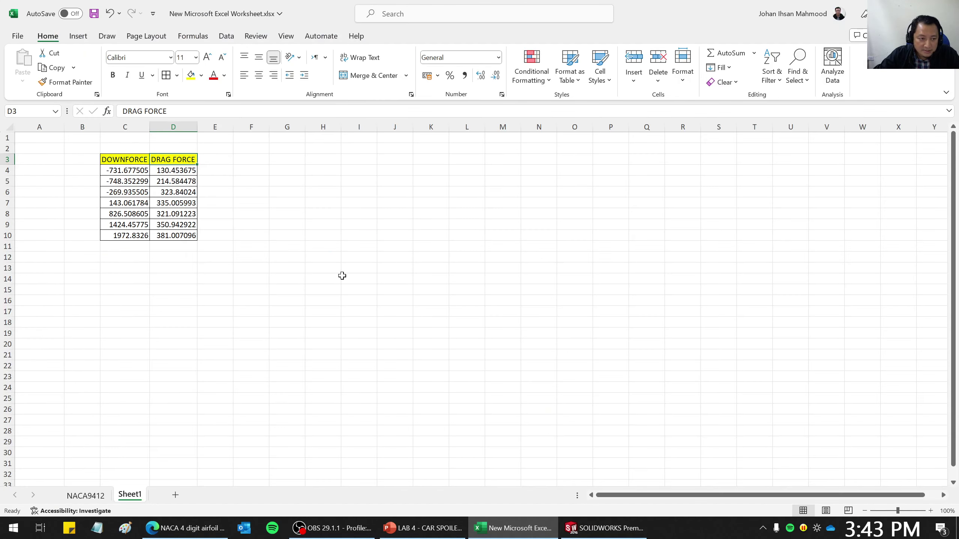
pyautogui.click(342, 276)
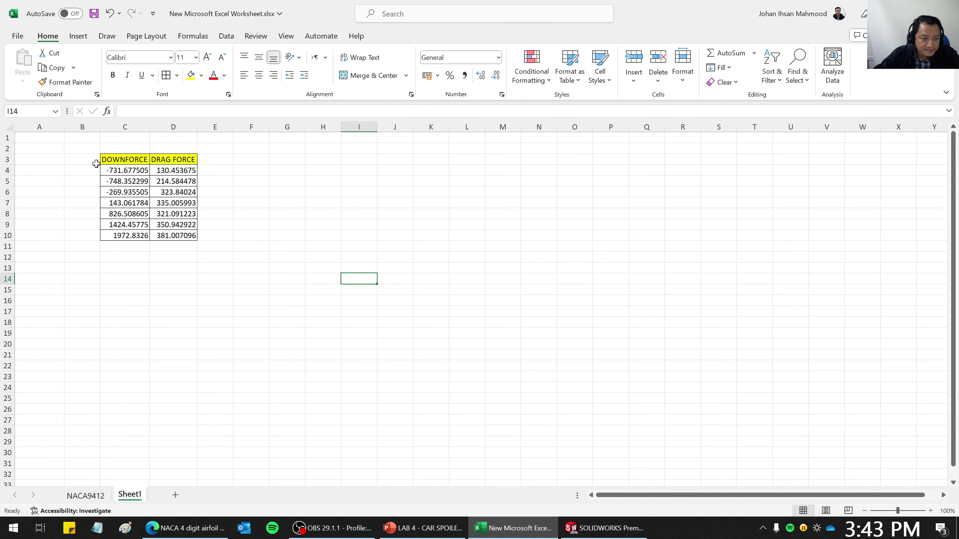
pyautogui.click(477, 528)
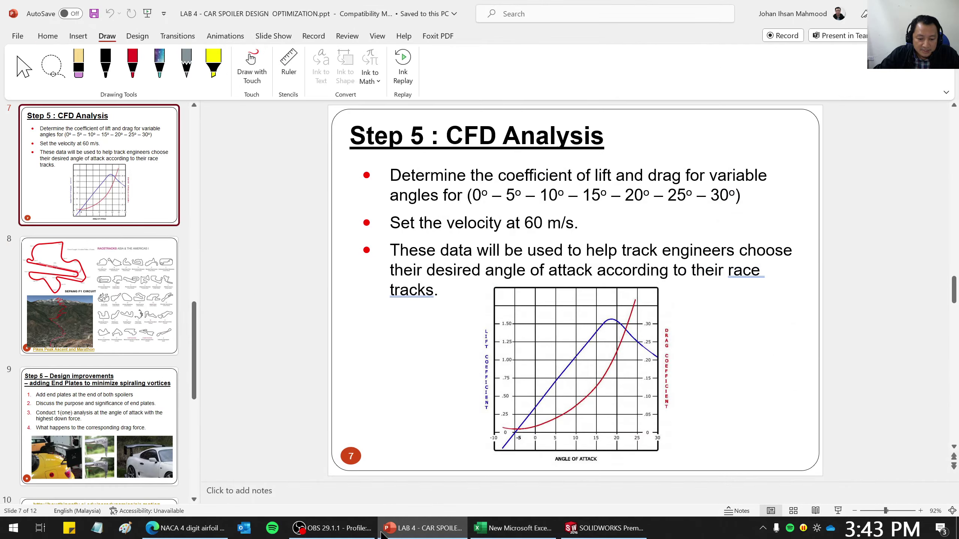
pyautogui.click(478, 528)
# - Copy the Angle (degrees) column L2:L9 from the NACA9412 sheet into Sheet1 from B3 and autofit column B
pyautogui.click(85, 495)
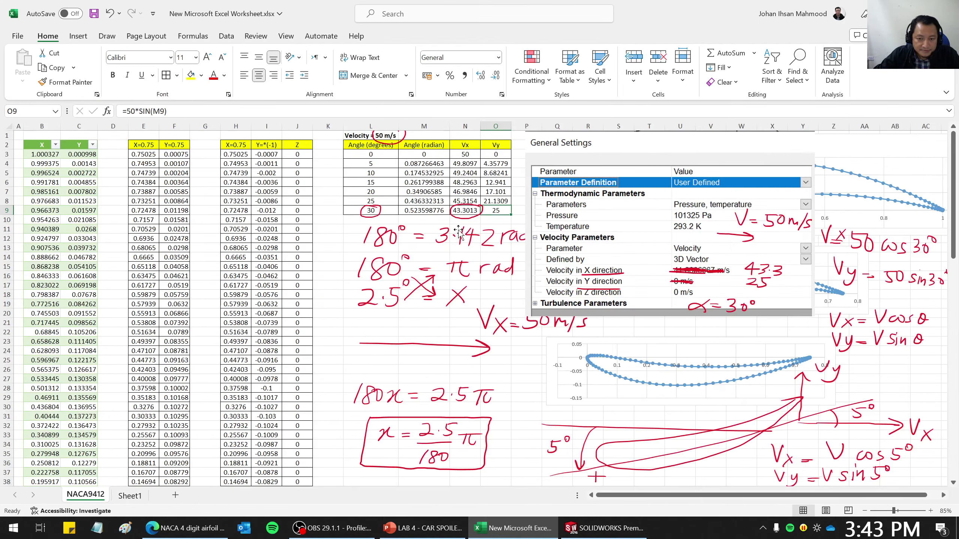
pyautogui.moveTo(371, 145); pyautogui.dragTo(370, 210)
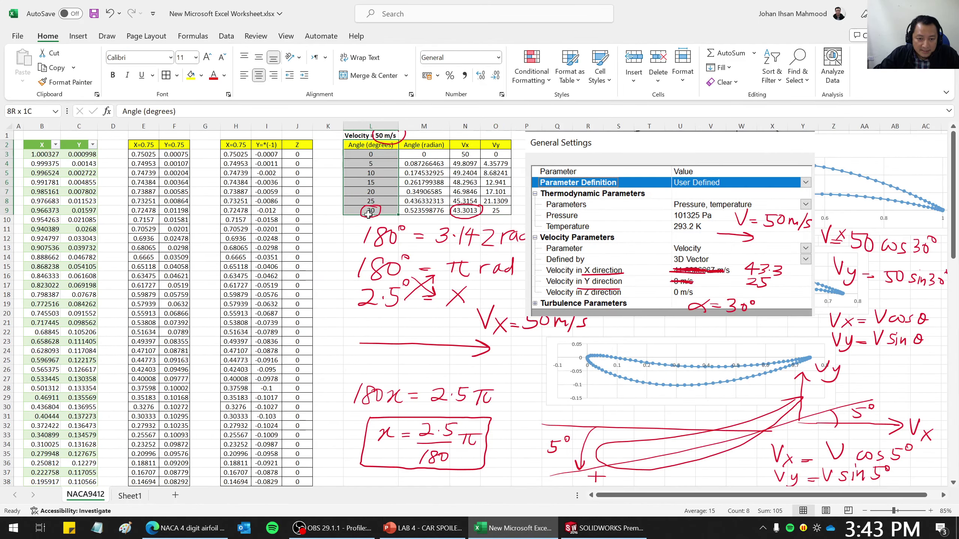
pyautogui.hotkey('ctrl', 'c')
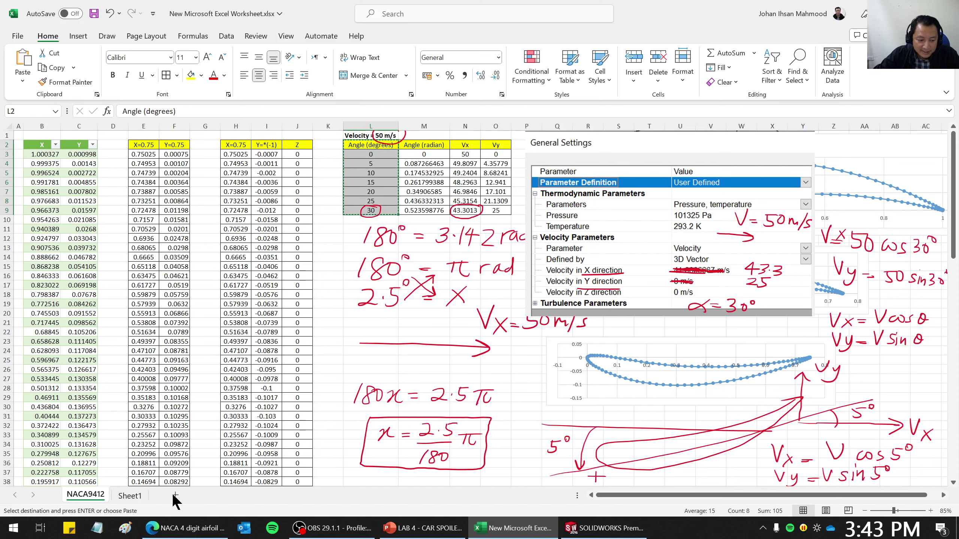
pyautogui.click(129, 496)
pyautogui.click(94, 161)
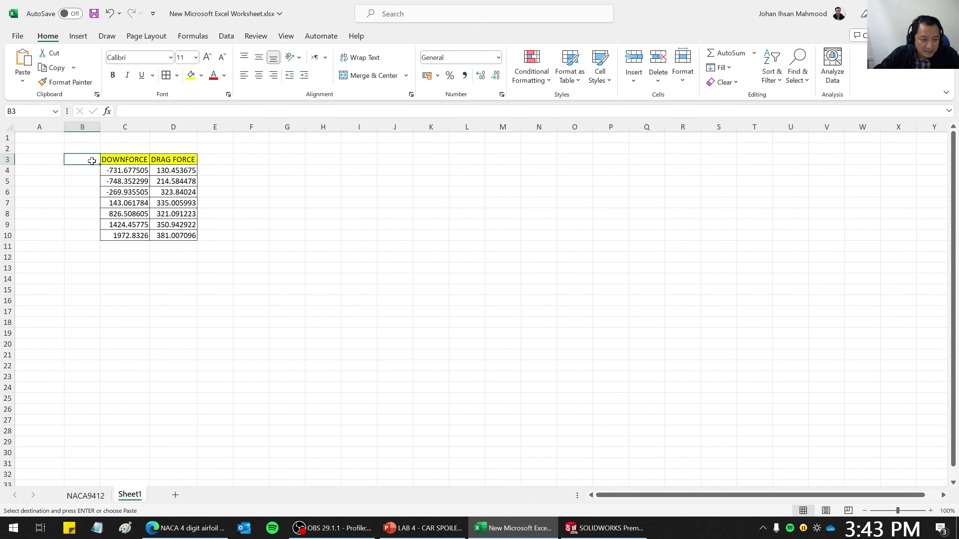
pyautogui.hotkey('ctrl', 'v')
pyautogui.click(392, 192)
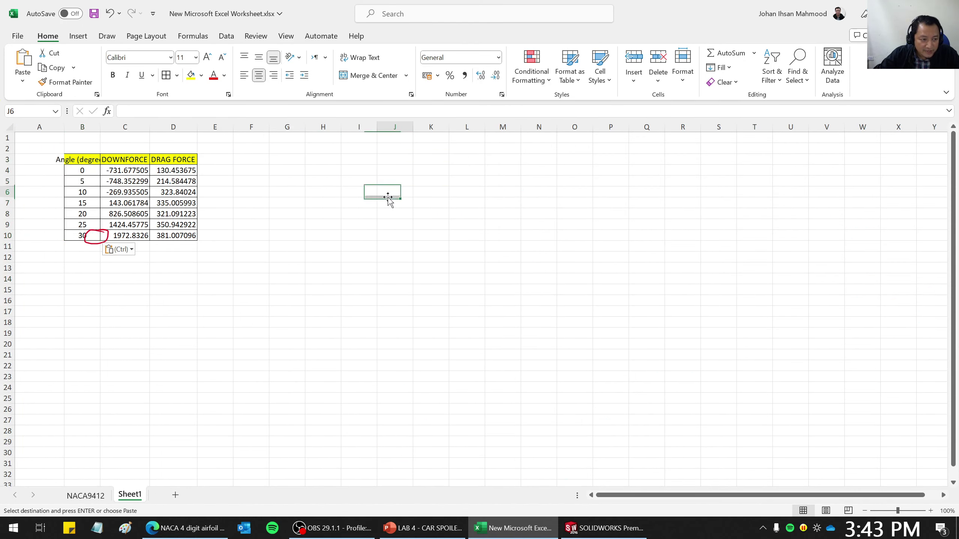
pyautogui.doubleClick(100, 126)
pyautogui.click(331, 180)
# - Move the drag force column D3:D10 below the downforce values, starting at C12
pyautogui.moveTo(209, 161); pyautogui.dragTo(201, 237)
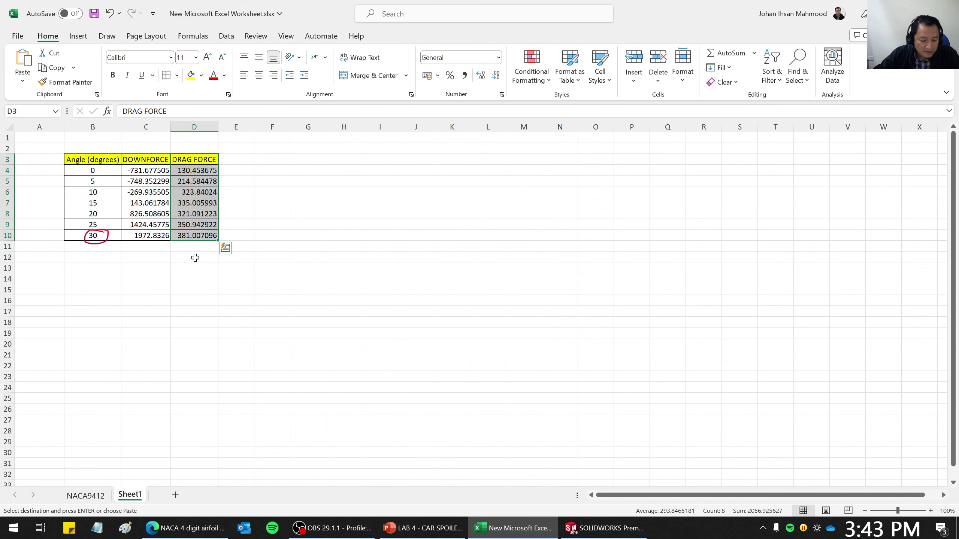
pyautogui.hotkey('ctrl', 'c')
pyautogui.click(139, 260)
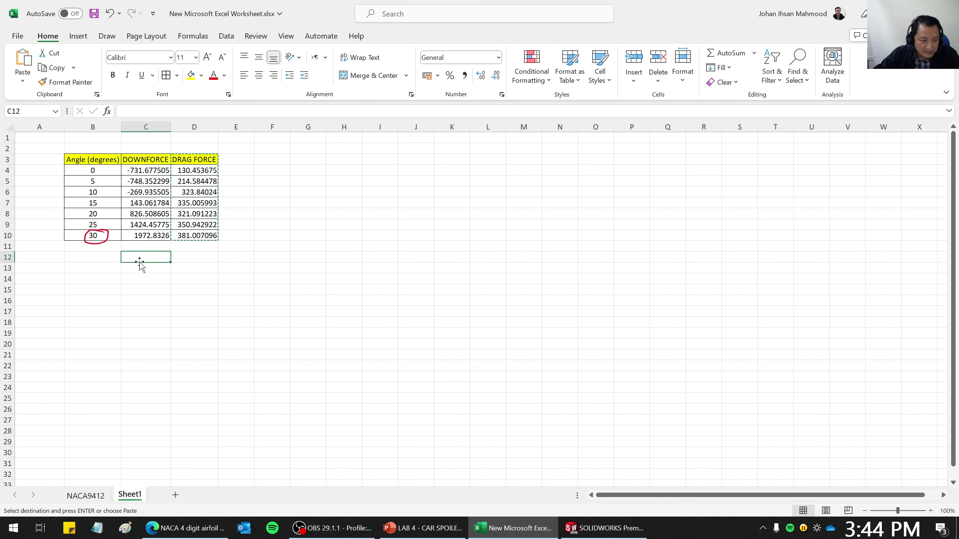
pyautogui.hotkey('ctrl', 'v')
pyautogui.click(349, 247)
# - Delete the red ink circle around the 30 degree angle and copy the angle column B3:B10 to B12 beside the drag force values
pyautogui.click(94, 242)
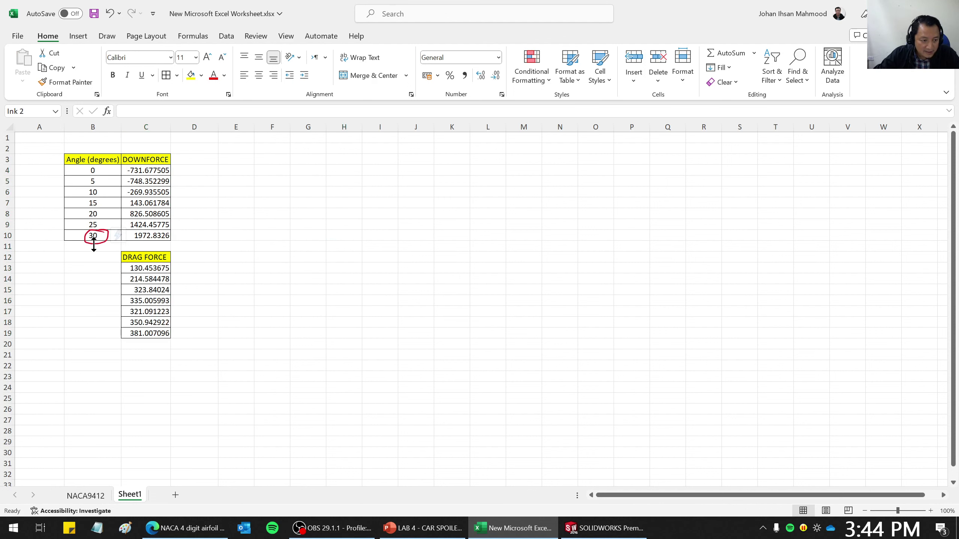
pyautogui.press('Delete')
pyautogui.moveTo(95, 161); pyautogui.dragTo(90, 236)
pyautogui.hotkey('ctrl', 'c')
pyautogui.click(95, 257)
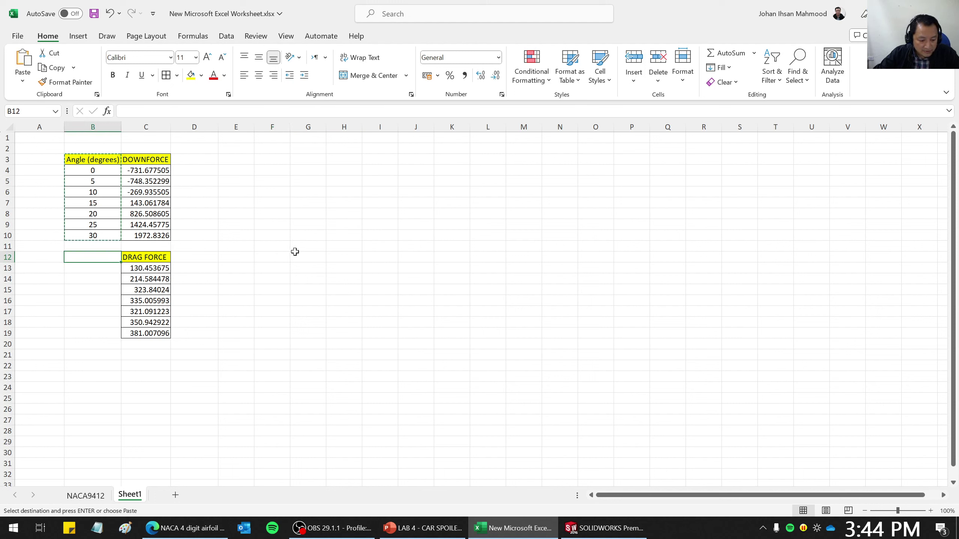
pyautogui.hotkey('ctrl', 'v')
pyautogui.click(314, 235)
pyautogui.click(272, 181)
# - Insert a scatter chart with smooth lines and markers from B3:C10 and move it up near the top of the sheet
pyautogui.click(98, 162)
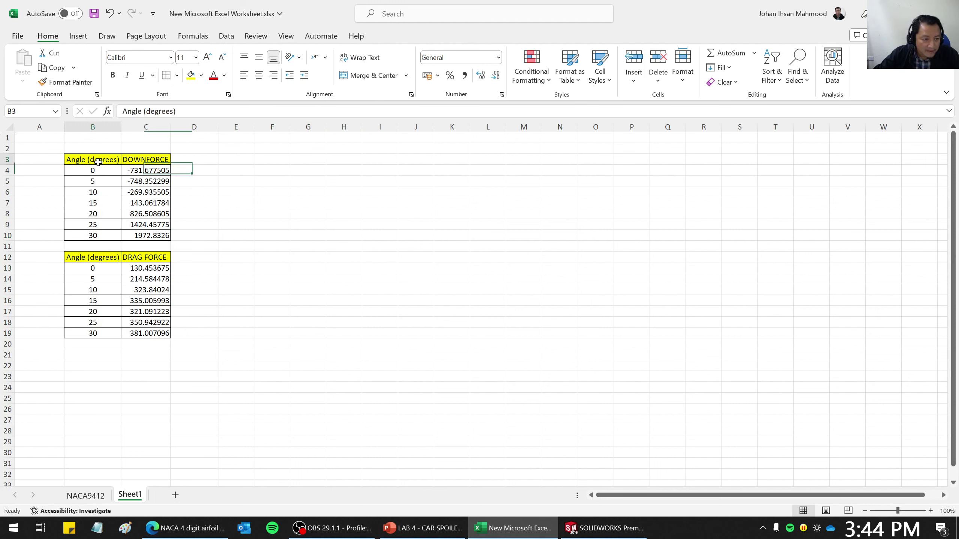
pyautogui.moveTo(98, 162); pyautogui.dragTo(151, 236)
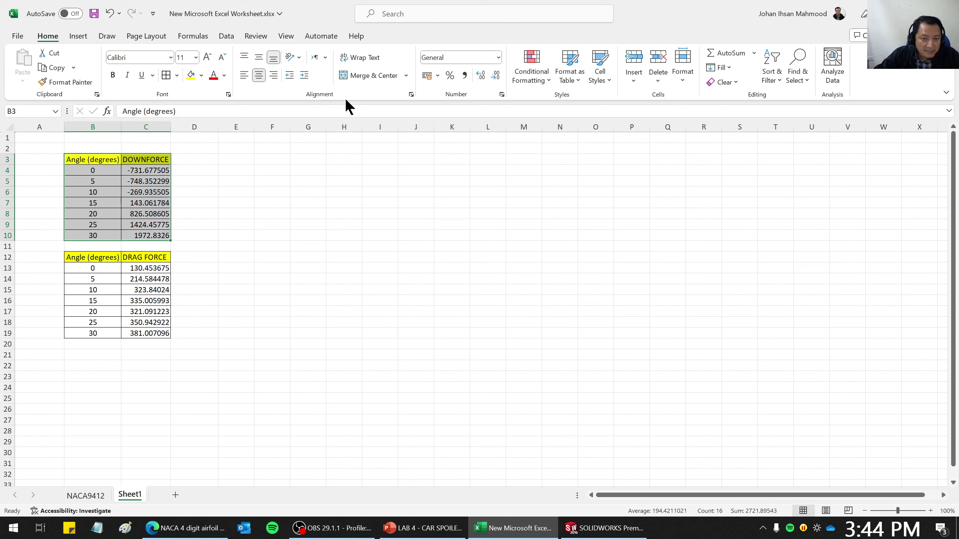
pyautogui.click(83, 36)
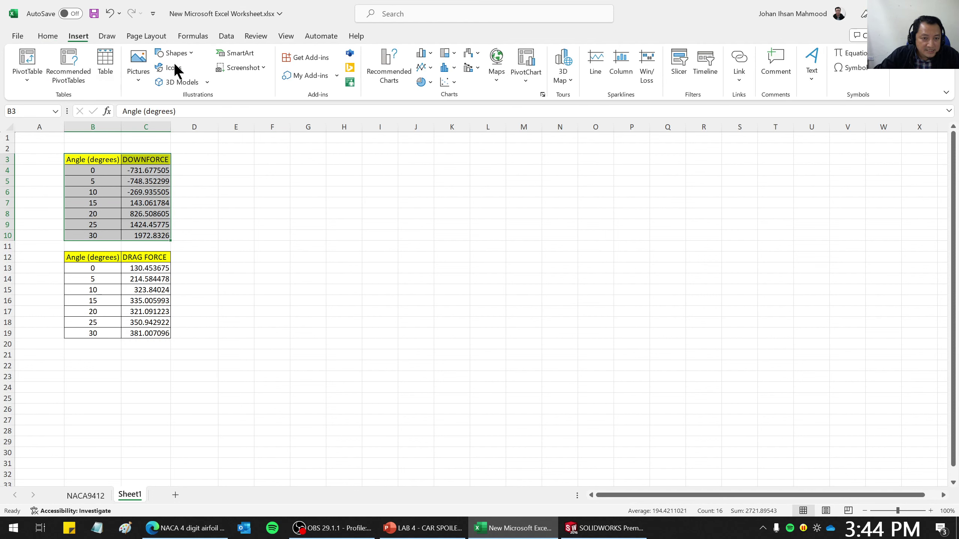
pyautogui.click(453, 82)
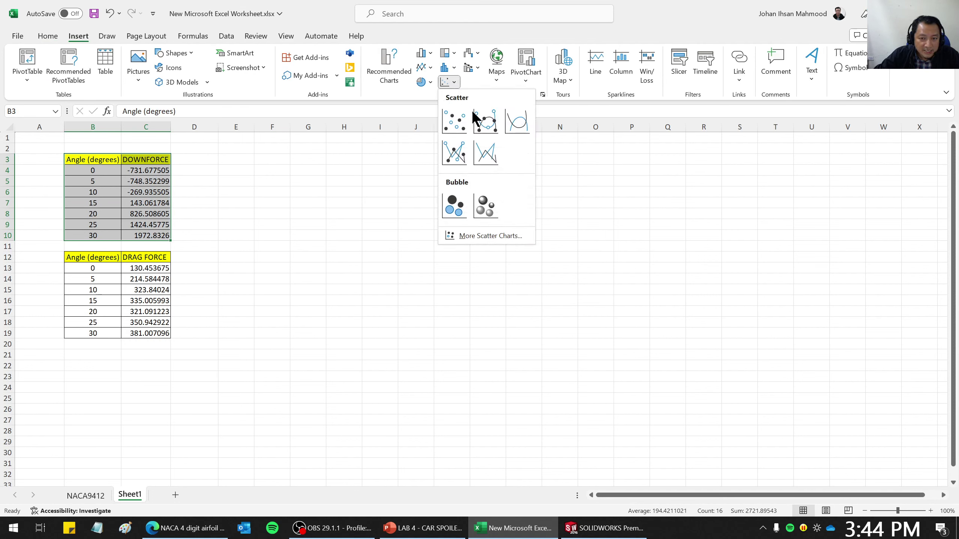
pyautogui.click(486, 134)
pyautogui.moveTo(406, 242); pyautogui.dragTo(415, 153)
pyautogui.click(223, 257)
# - Insert a scatter chart with smooth lines and markers from B12:C19 and place it directly below the downforce chart
pyautogui.moveTo(86, 257); pyautogui.dragTo(158, 336)
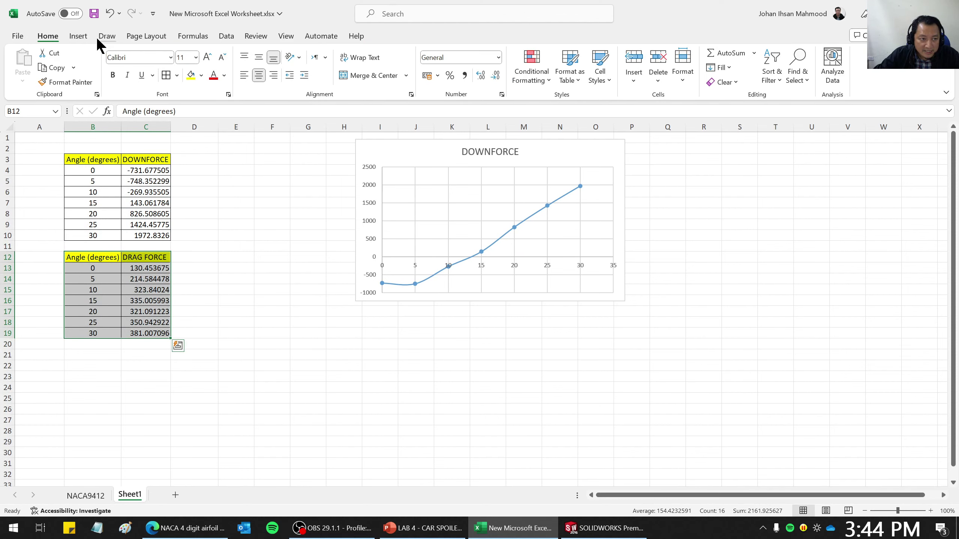
pyautogui.click(79, 36)
pyautogui.click(446, 82)
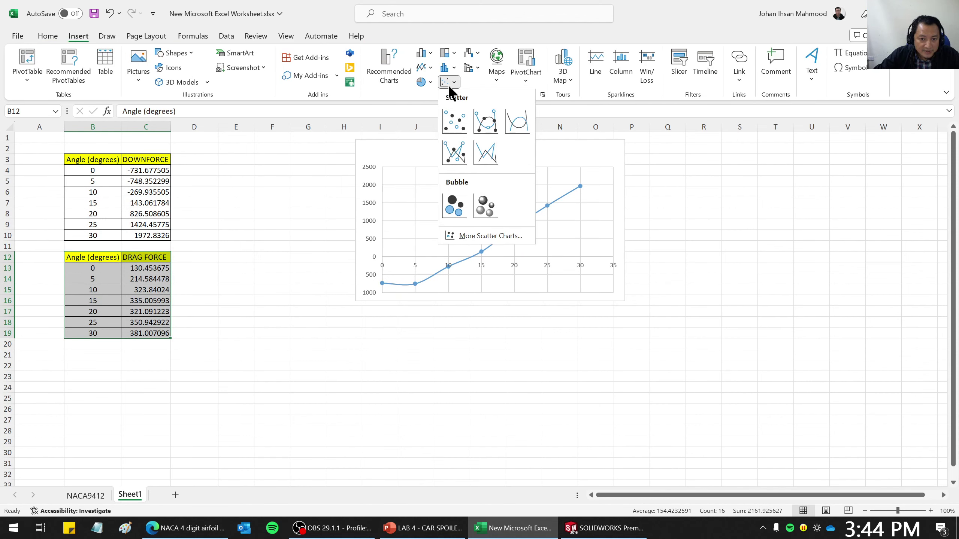
pyautogui.click(479, 122)
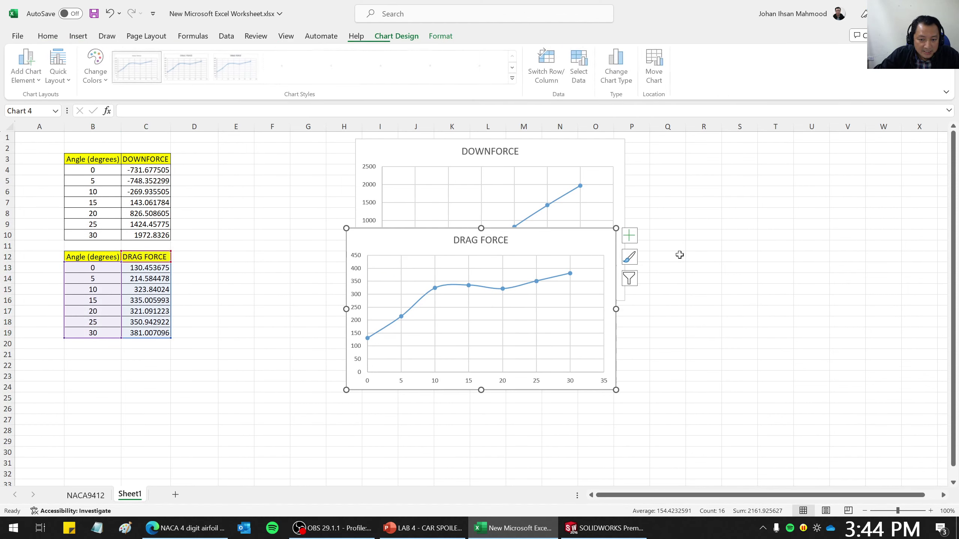
pyautogui.click(731, 263)
pyautogui.moveTo(555, 245); pyautogui.dragTo(566, 315)
pyautogui.click(771, 301)
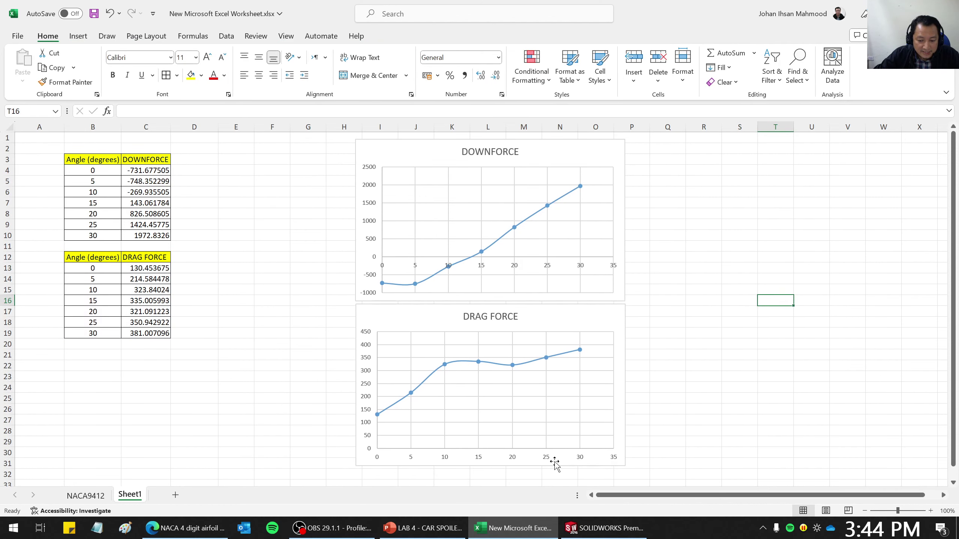
# - Switch to SOLIDWORKS and review the What If Analysis 1 results and the Create Project option for the last design point
pyautogui.click(602, 526)
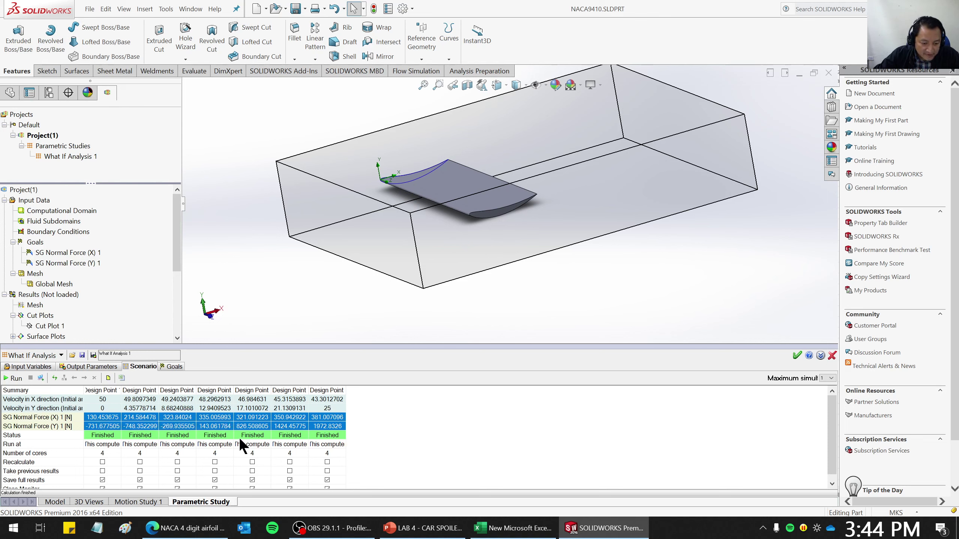
pyautogui.rightClick(326, 391)
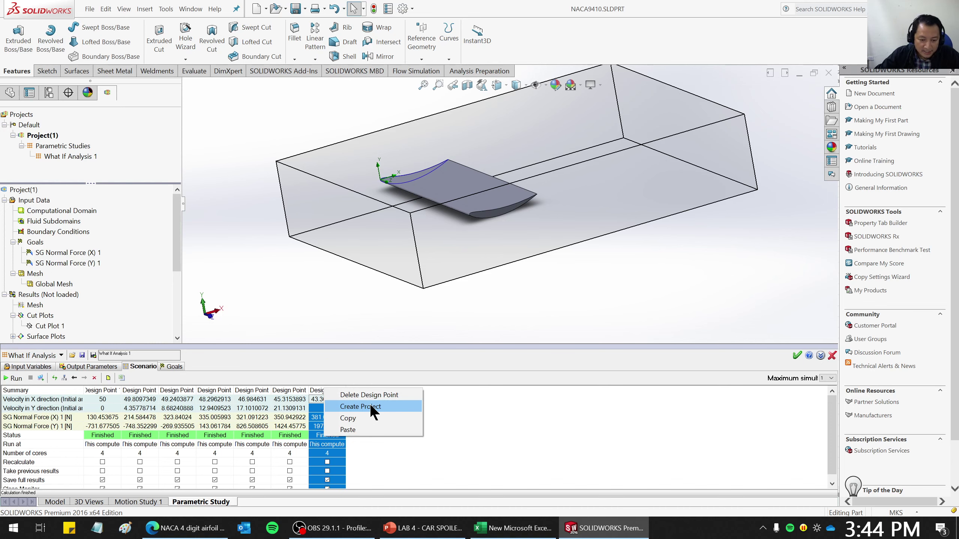
pyautogui.click(382, 404)
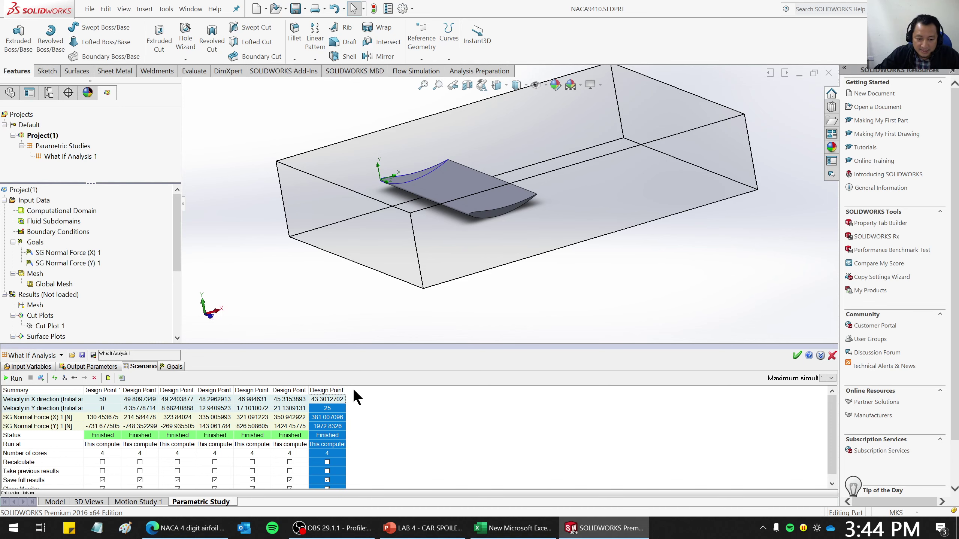
# - Return to Excel and read the values at 20 degrees on the drag force and downforce charts
pyautogui.click(585, 526)
pyautogui.click(703, 311)
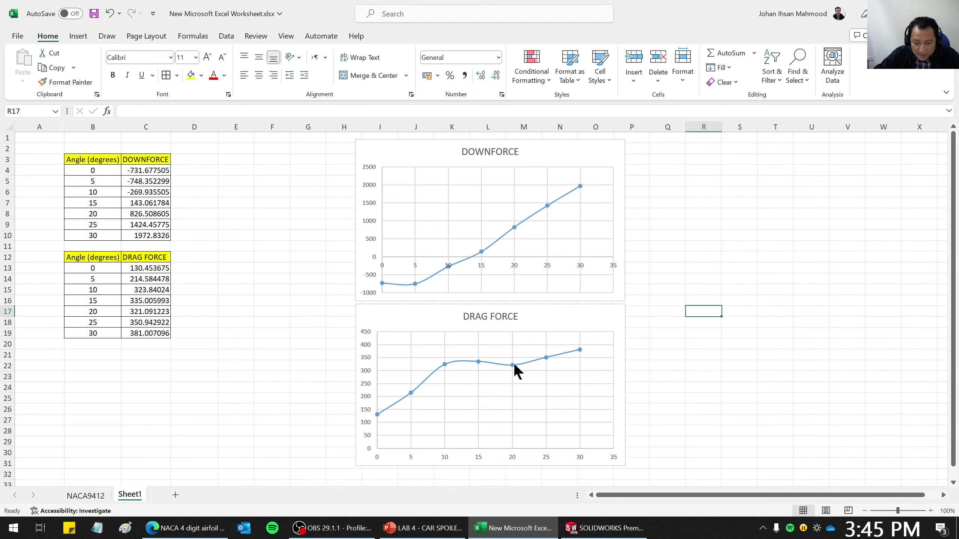
pyautogui.moveTo(515, 366)
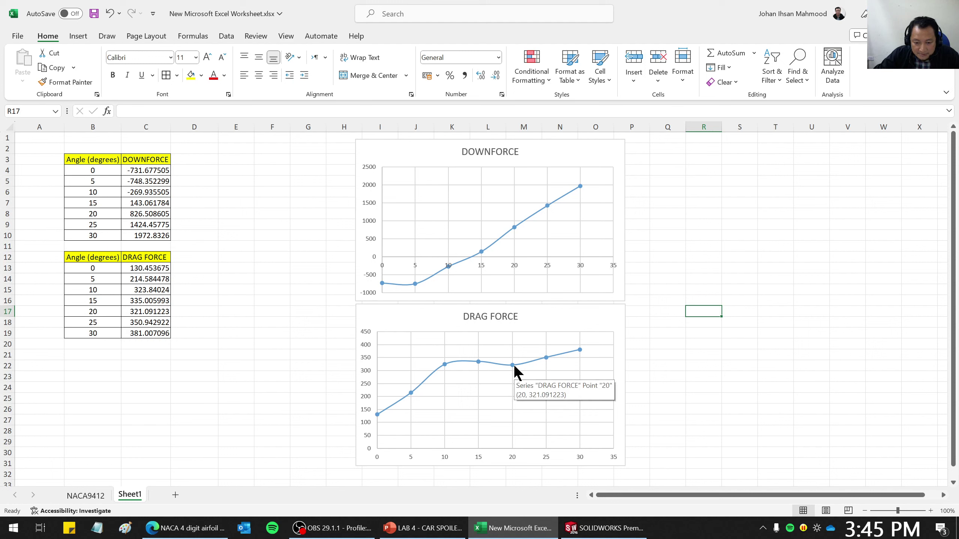
pyautogui.moveTo(409, 392)
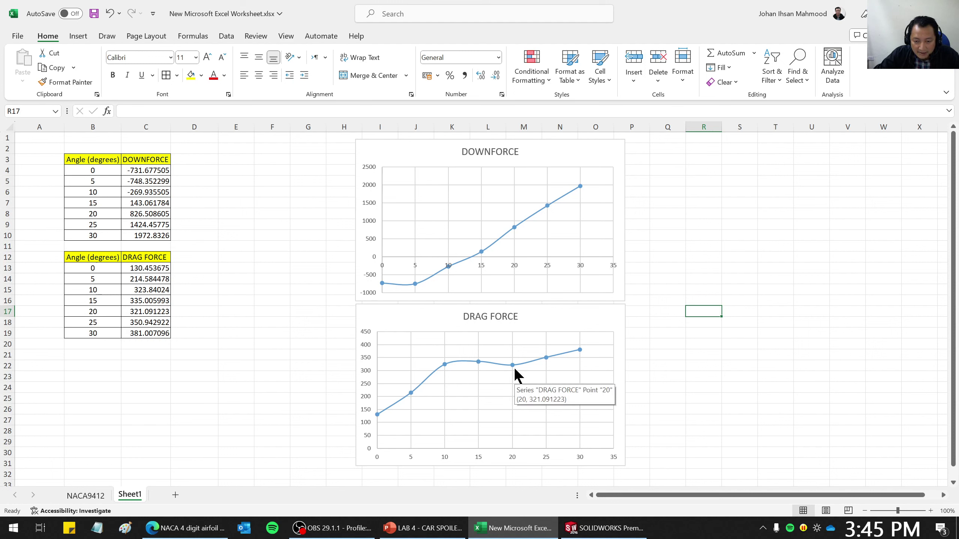
pyautogui.moveTo(513, 227)
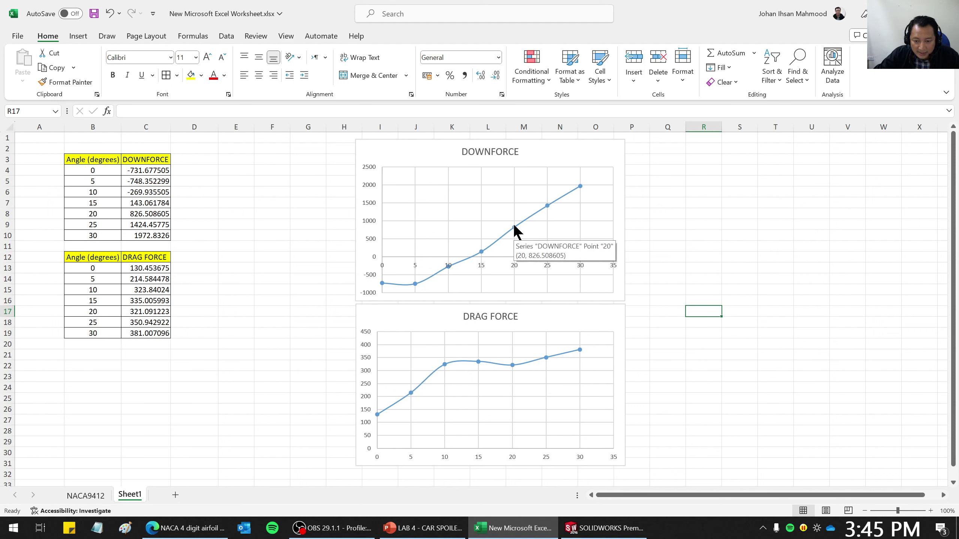